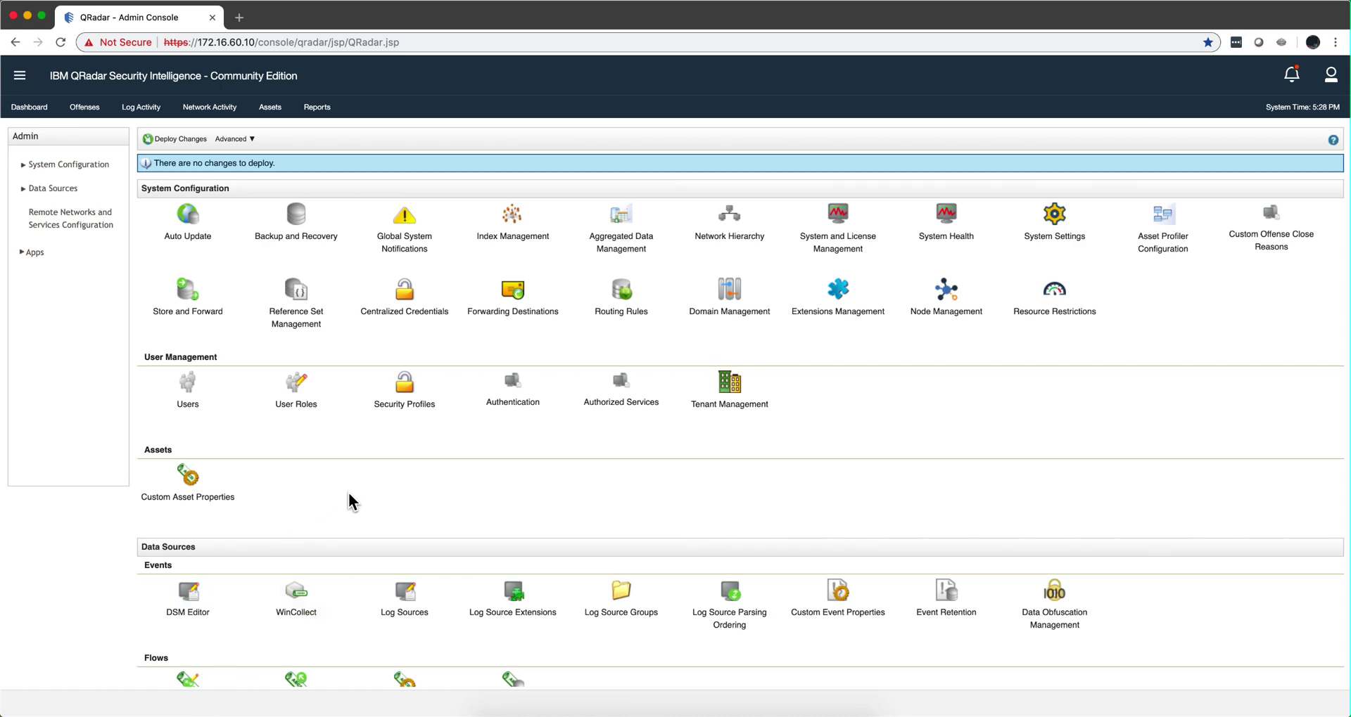
Scroll the Admin console down to the Data Sources tools
scroll(350, 502, down, 2)
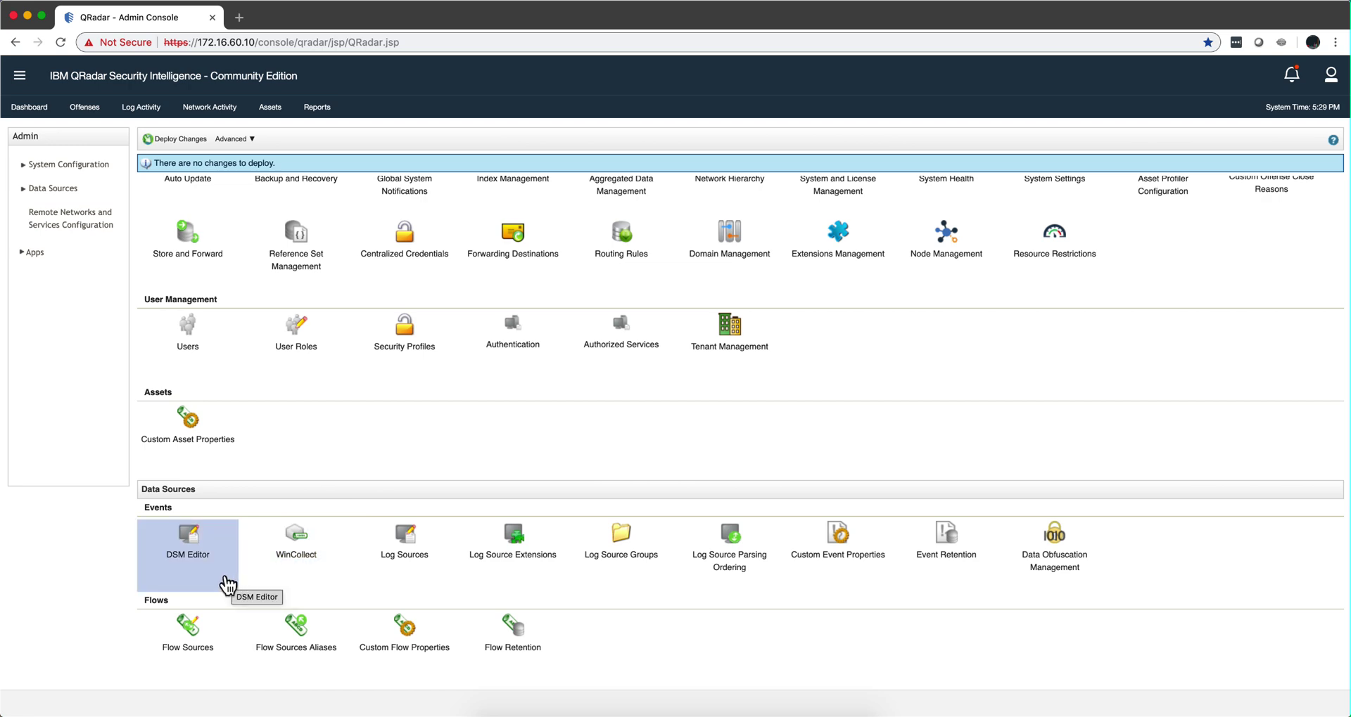
Open the DSM Editor and load the pfSense log source type
click(200, 560)
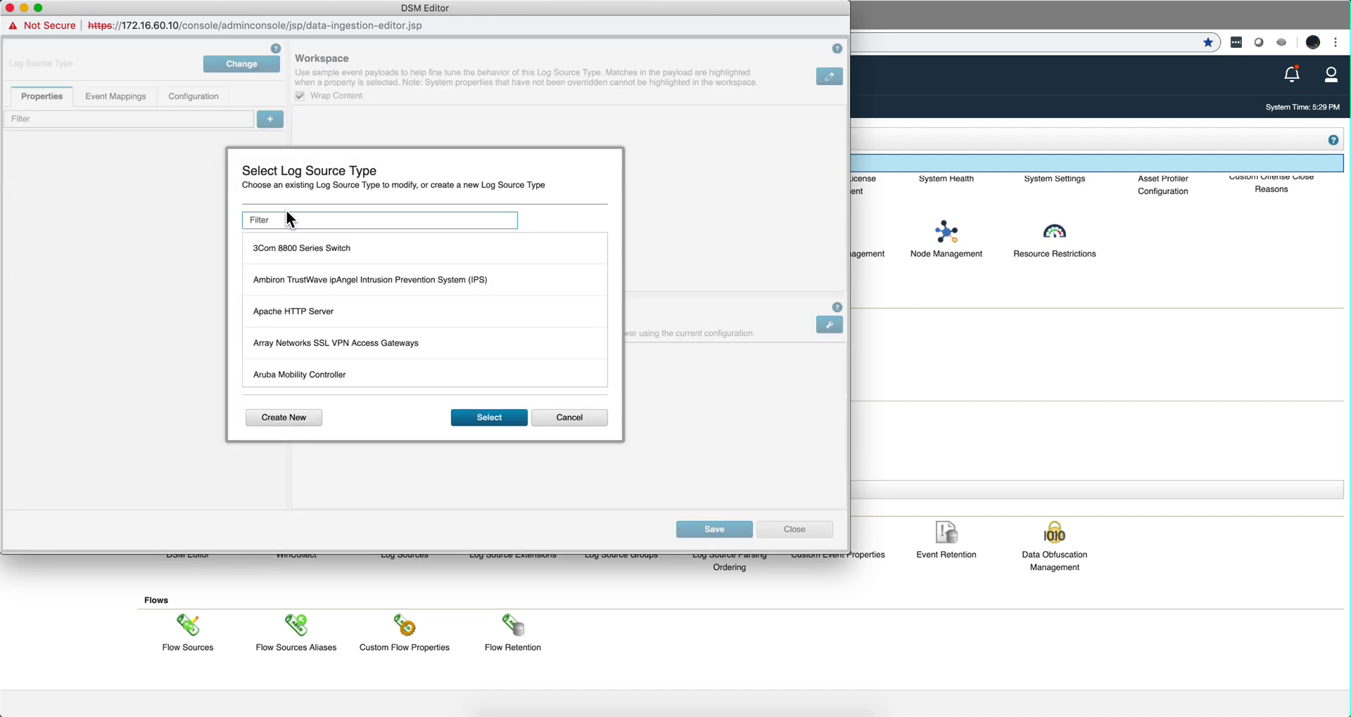
text(pf)
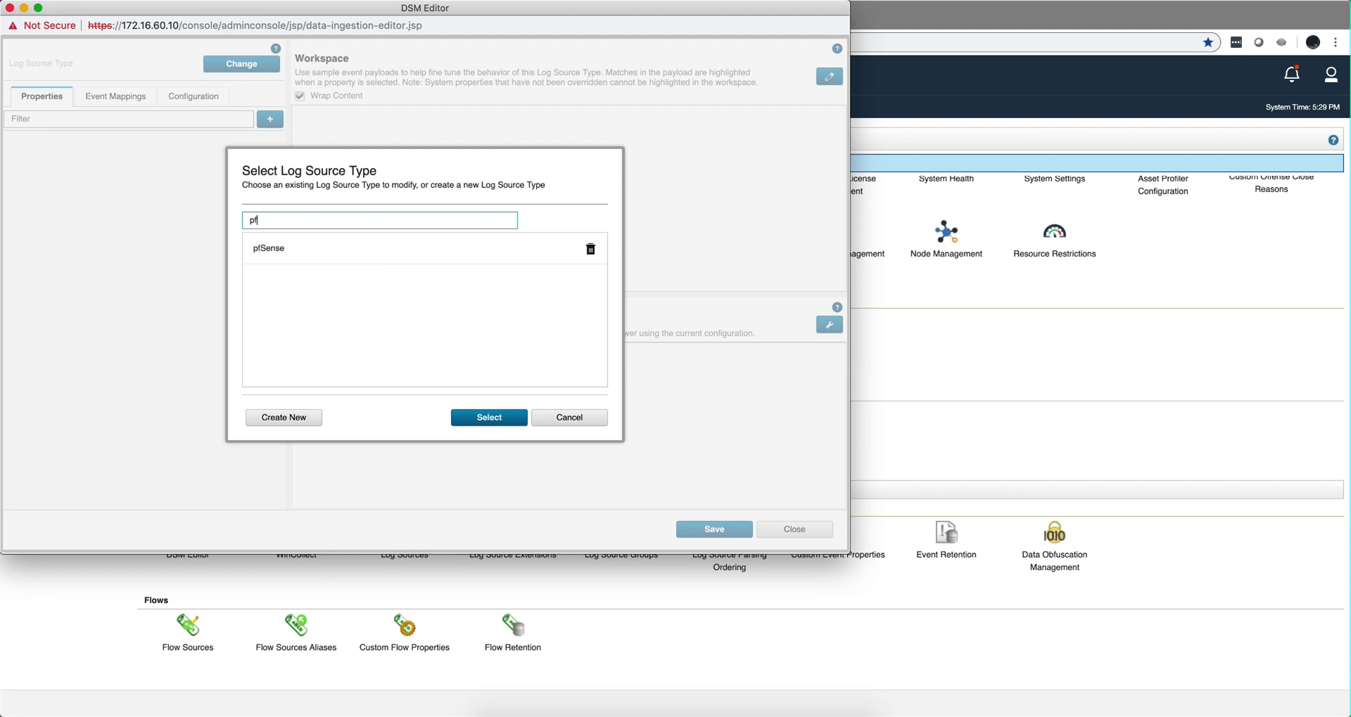
click(281, 253)
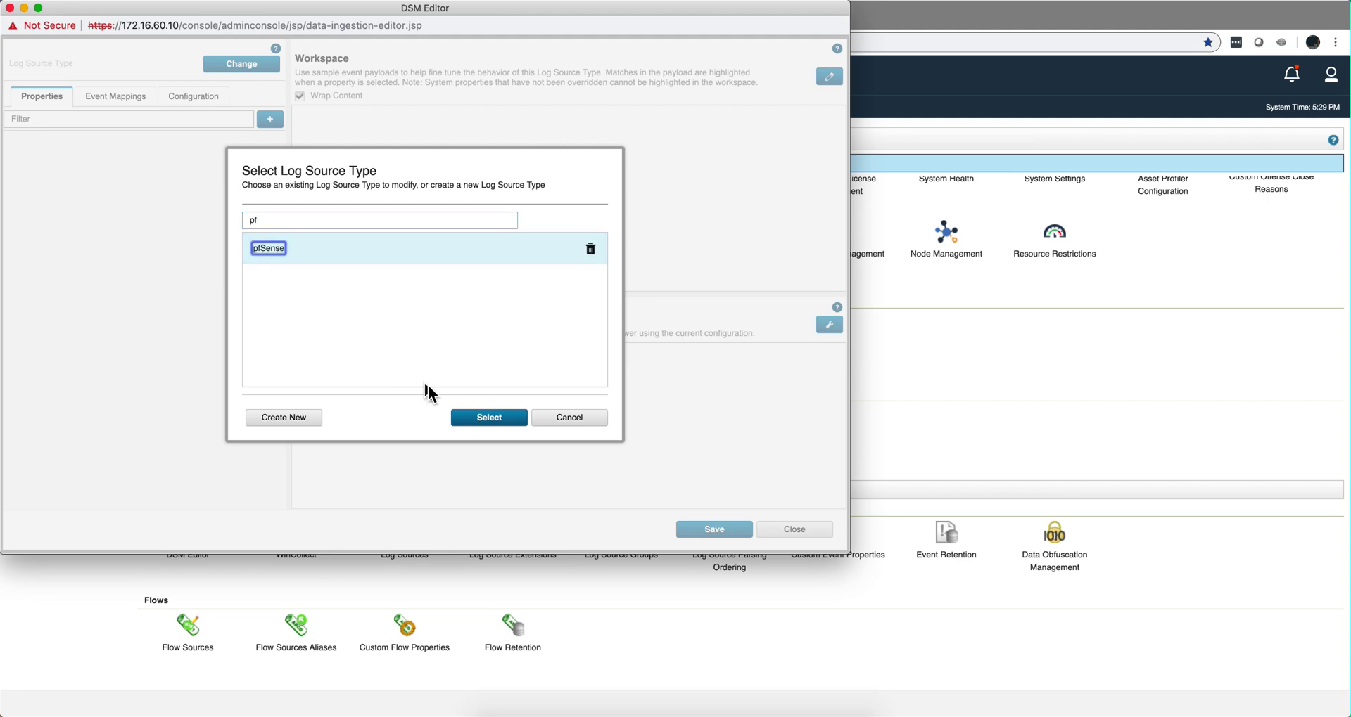
click(489, 418)
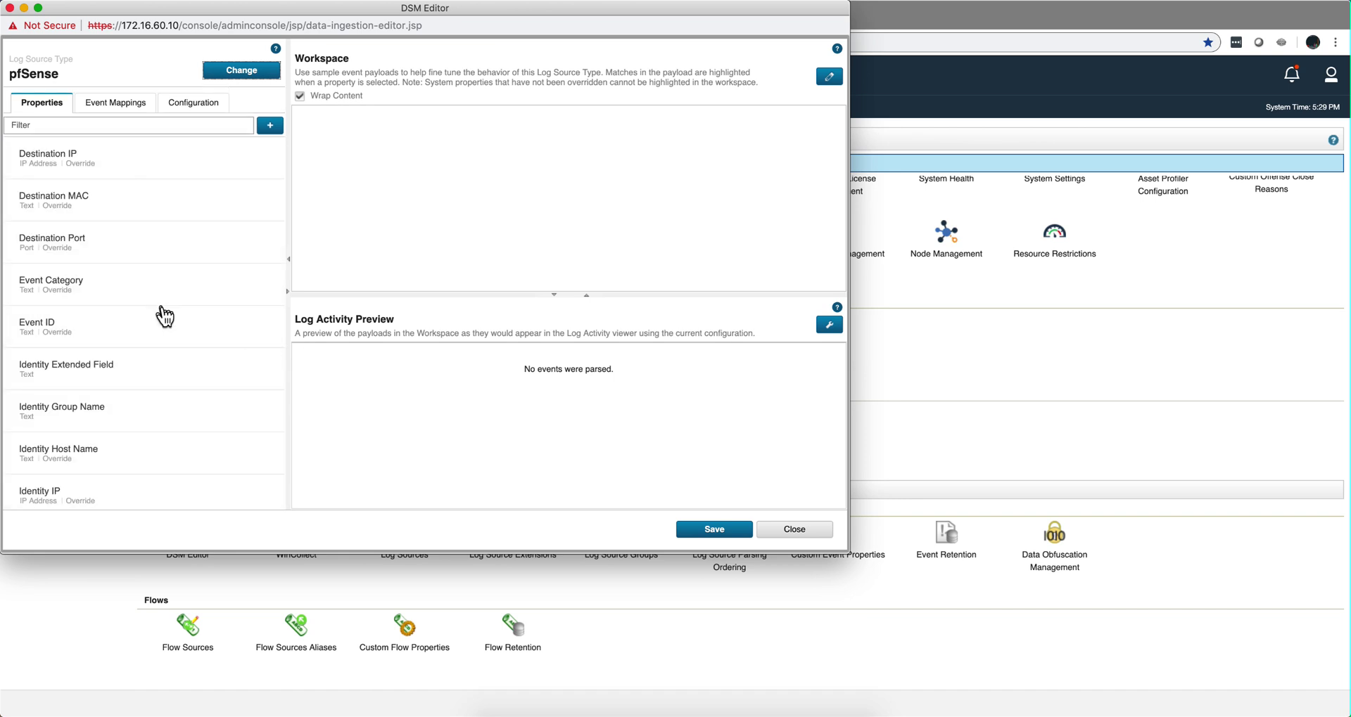
Show the pfSense event mappings and expand the DHCPREQUEST mapping's details
click(119, 106)
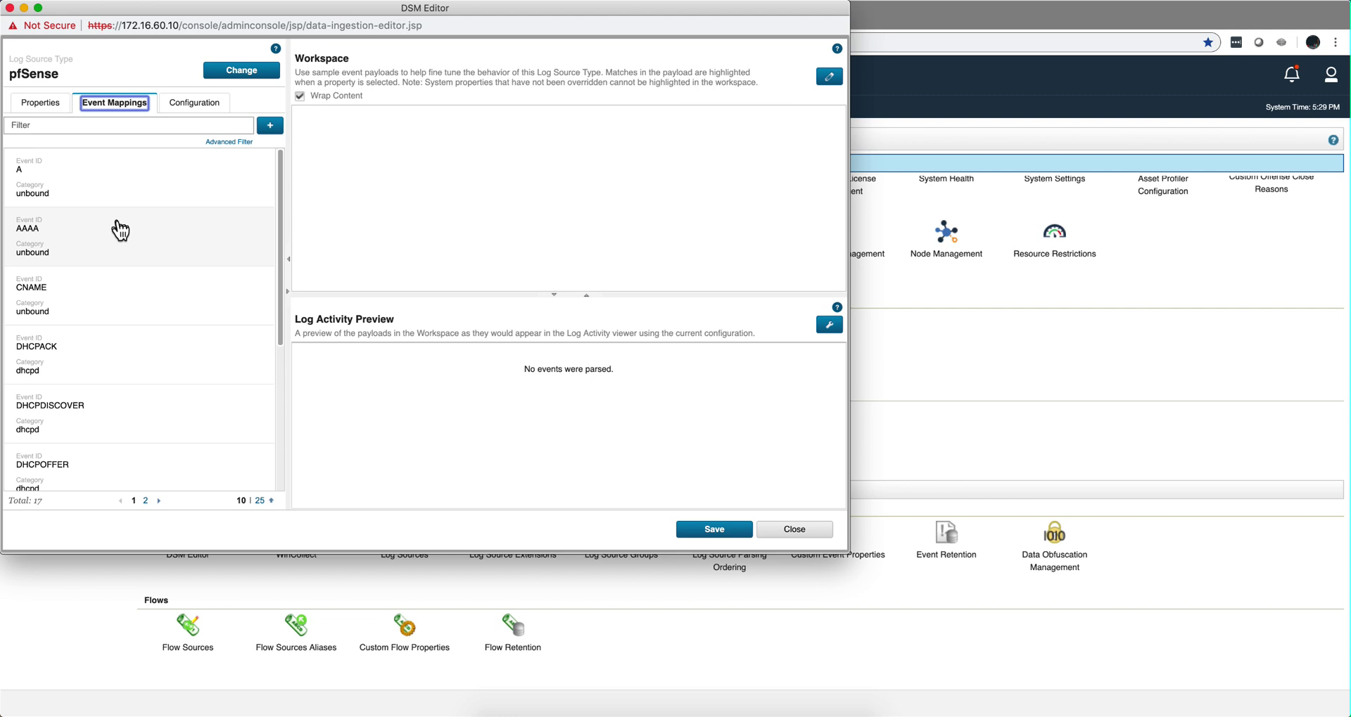
scroll(119, 229, down, 1)
scroll(119, 229, down, 6)
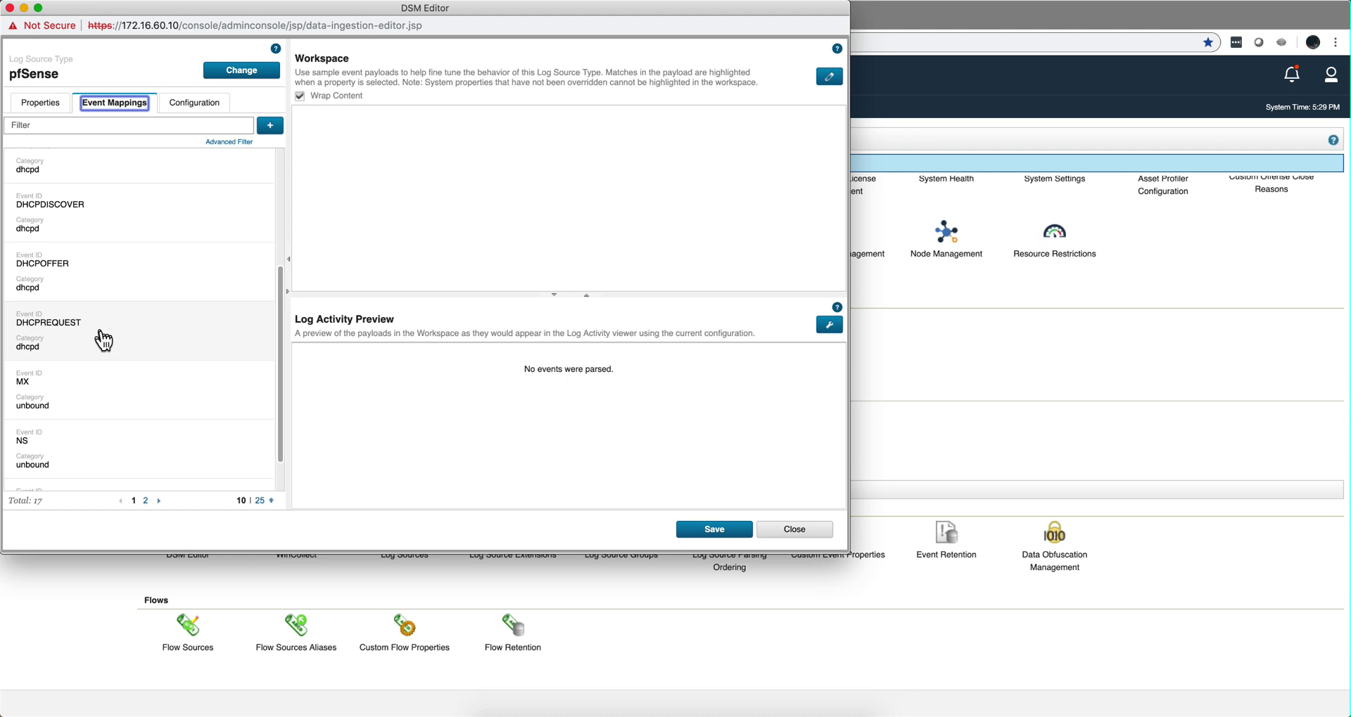
click(103, 340)
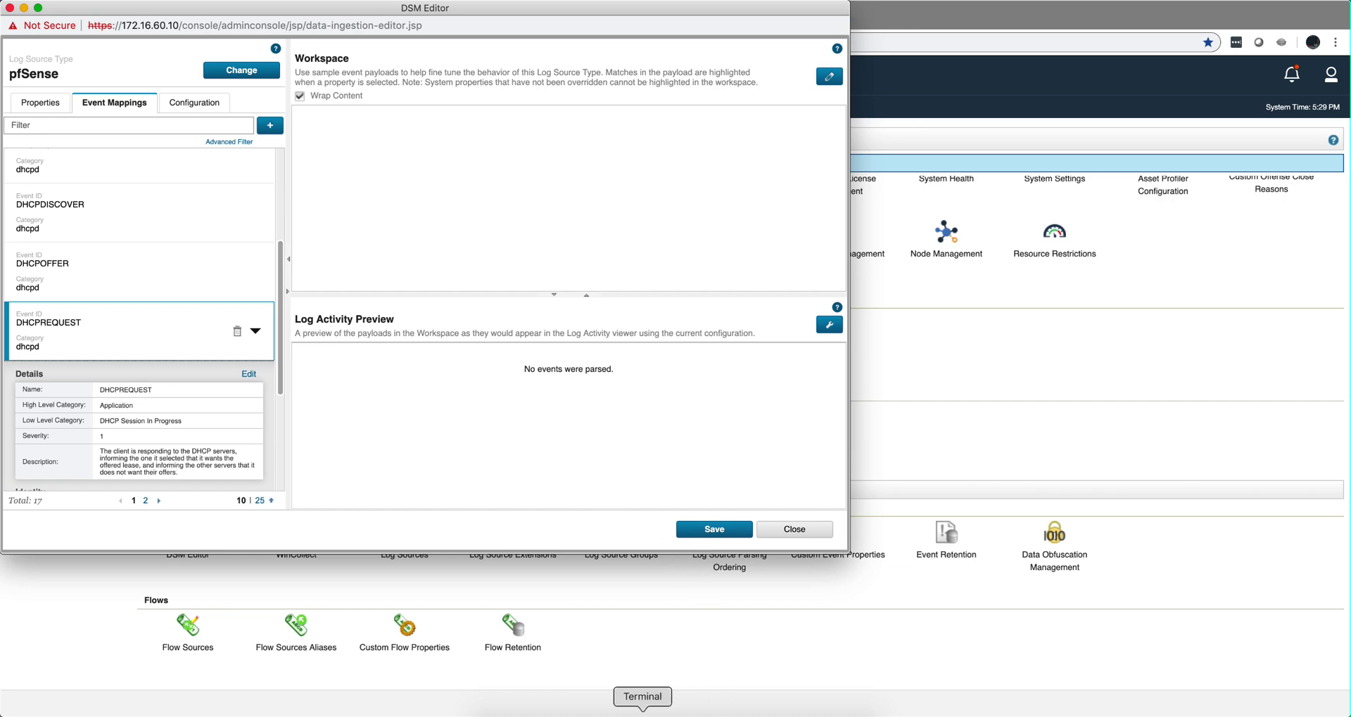
Rerun the Terminal qidmap search with DHCPREQUEST in place of DHCPACK
click(642, 712)
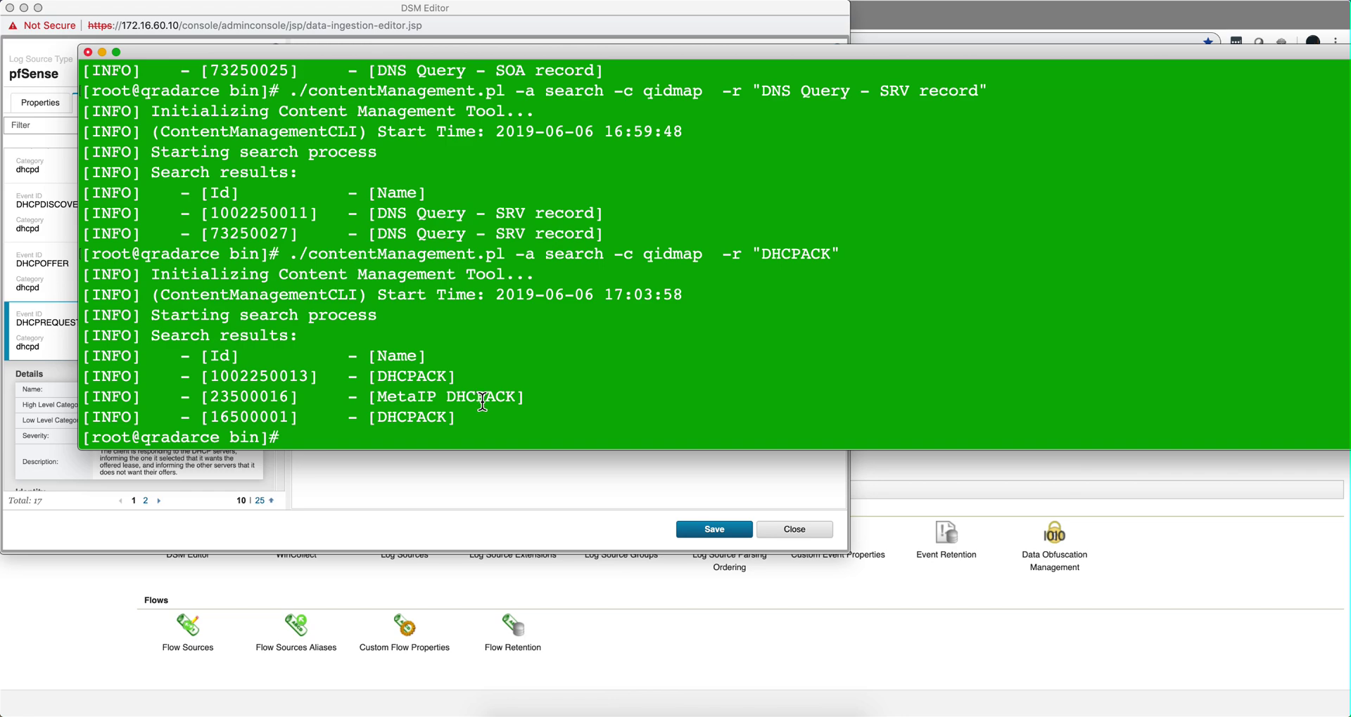
key(Up)
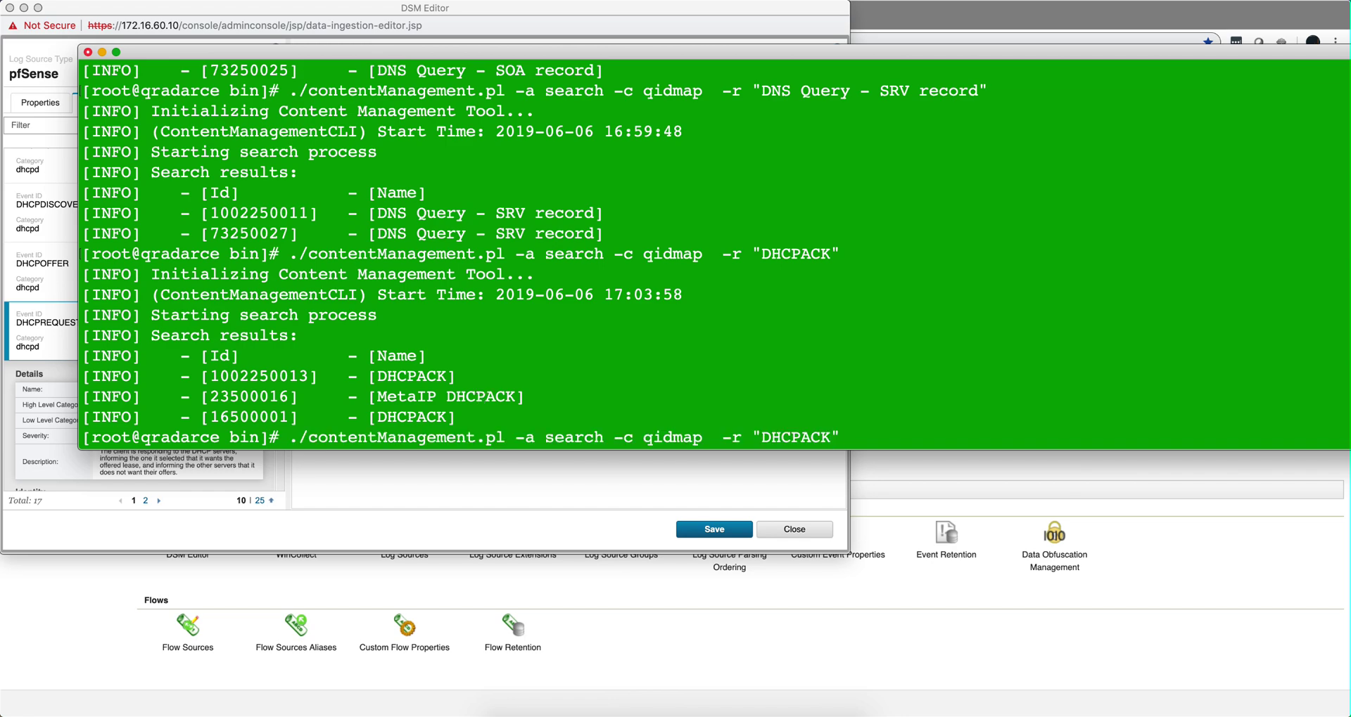
key(BackSpace)
key(BackSpace)
key(BackSpace)
key(BackSpace)
key(BackSpace)
text(CPREQUEST")
key(Return)
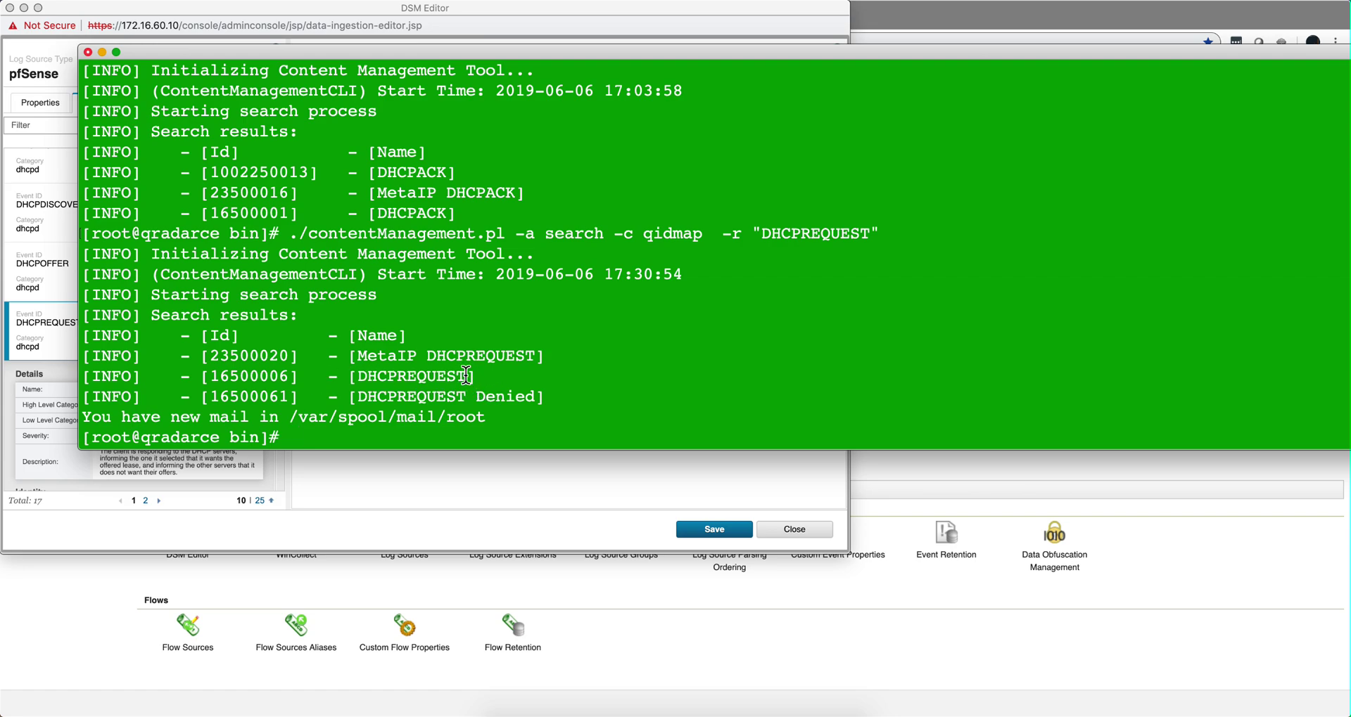
Select the DHCPREQUEST name and QID 16500006 in the results, then return to the DSM Editor
drag(470, 377, 367, 377)
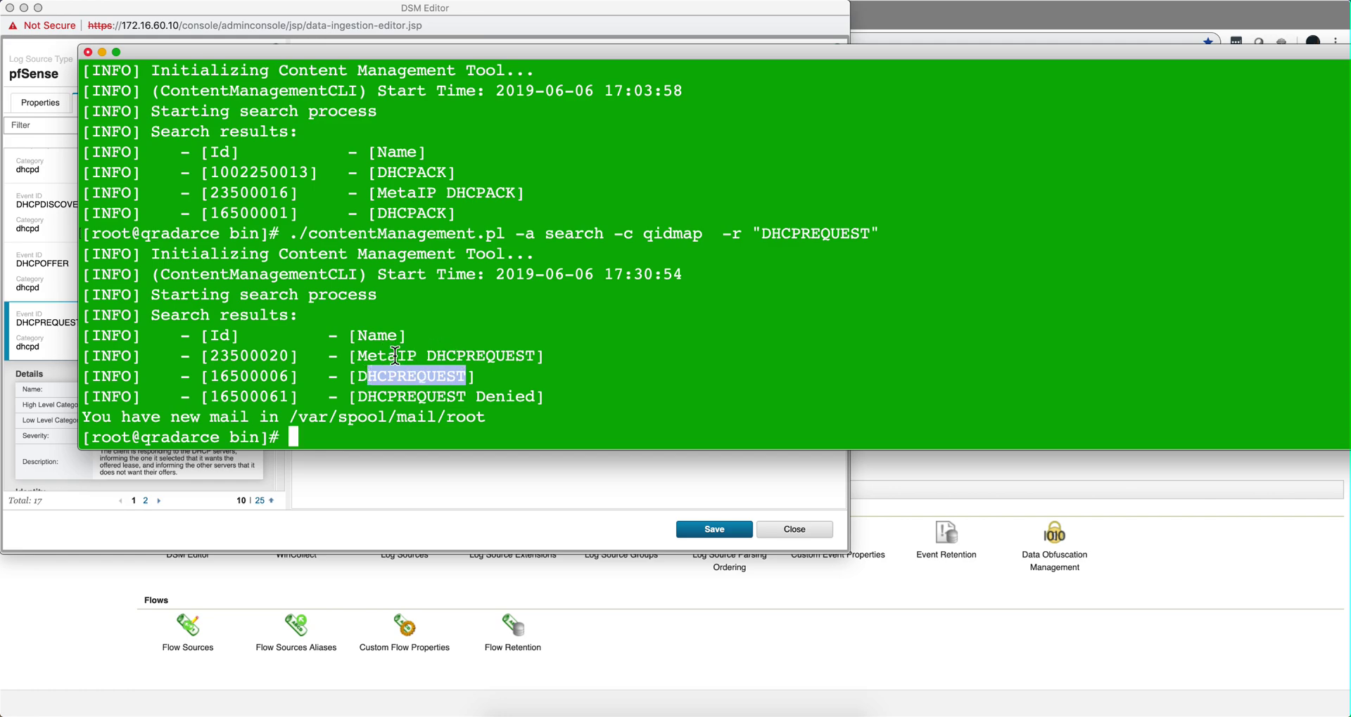
drag(288, 374, 216, 376)
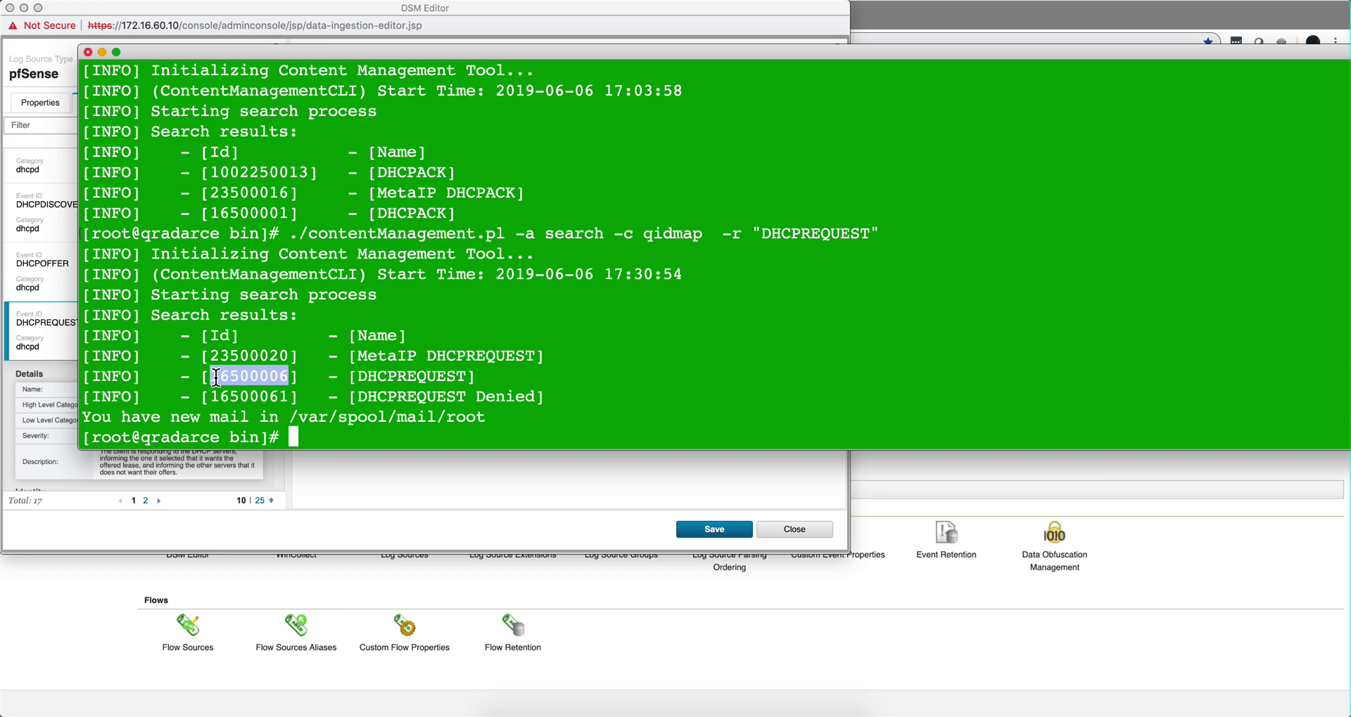
click(356, 476)
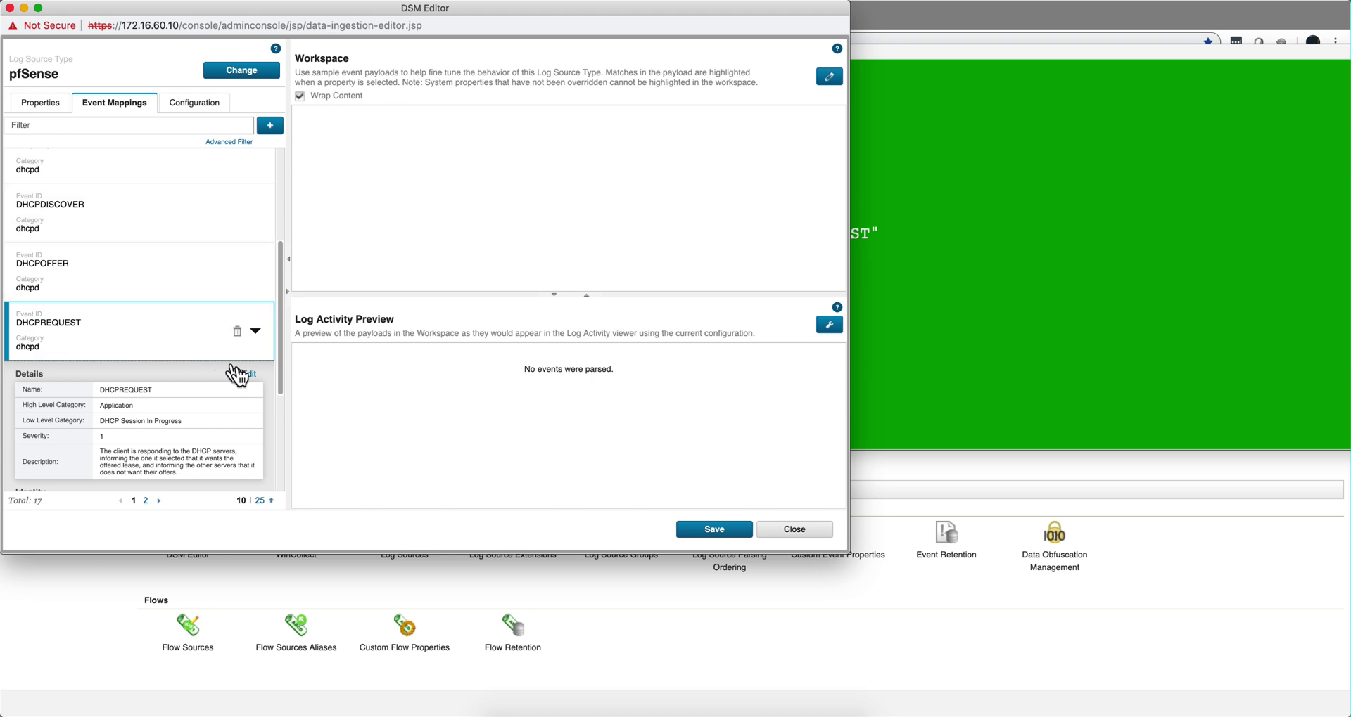
Start a new QID record using DHCPREQUEST as both name and description
scroll(216, 387, down, 3)
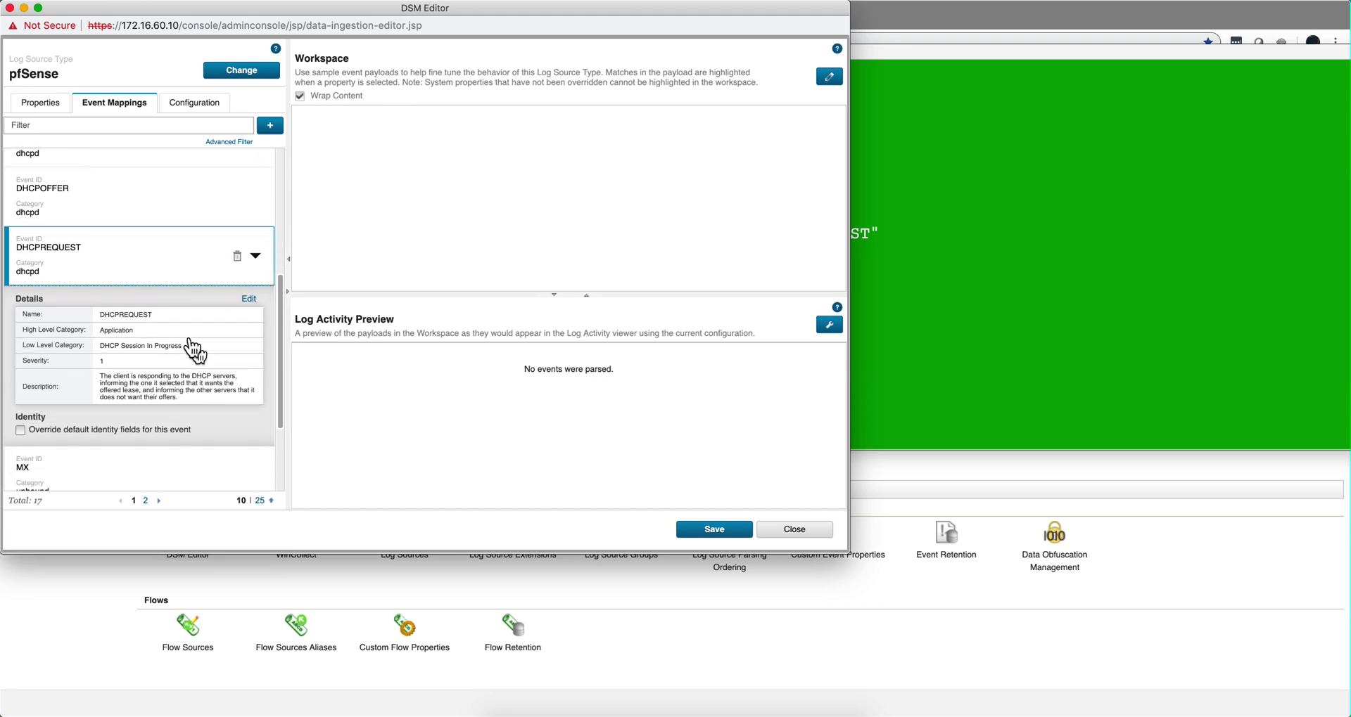
drag(155, 316, 104, 317)
key(super+c)
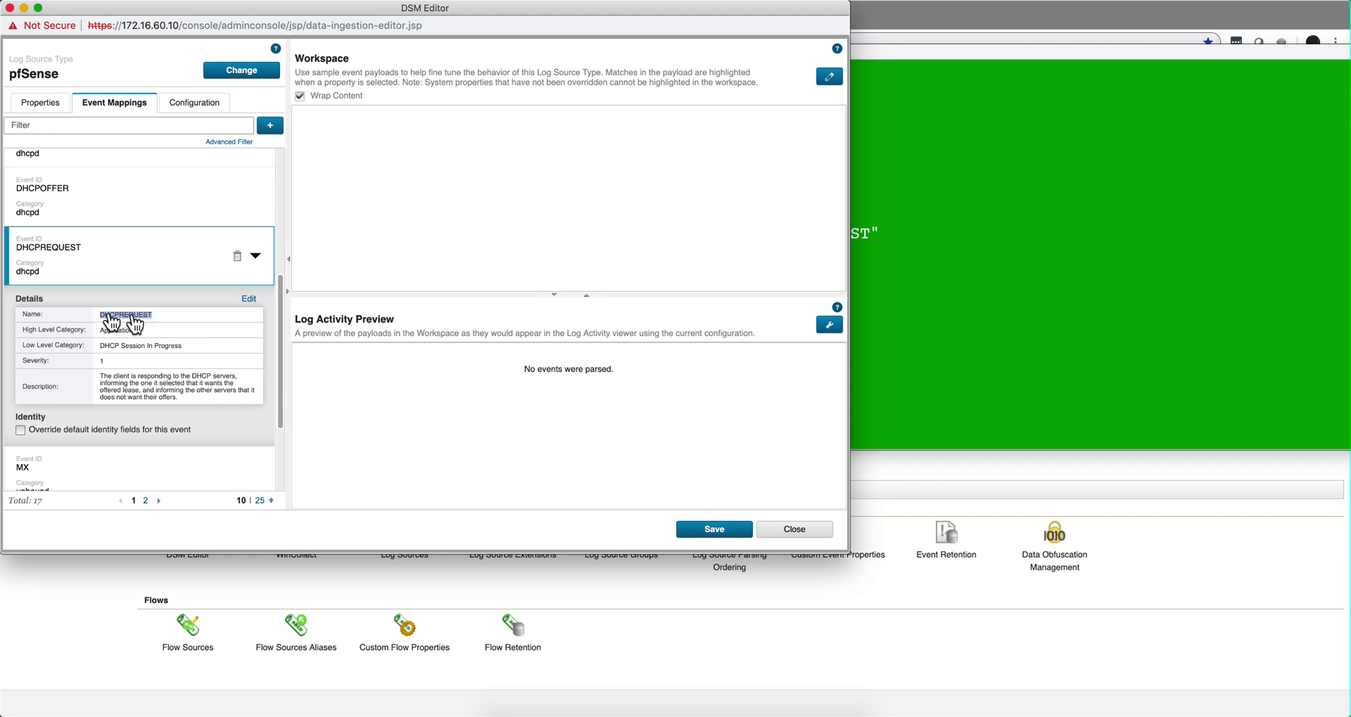
click(249, 301)
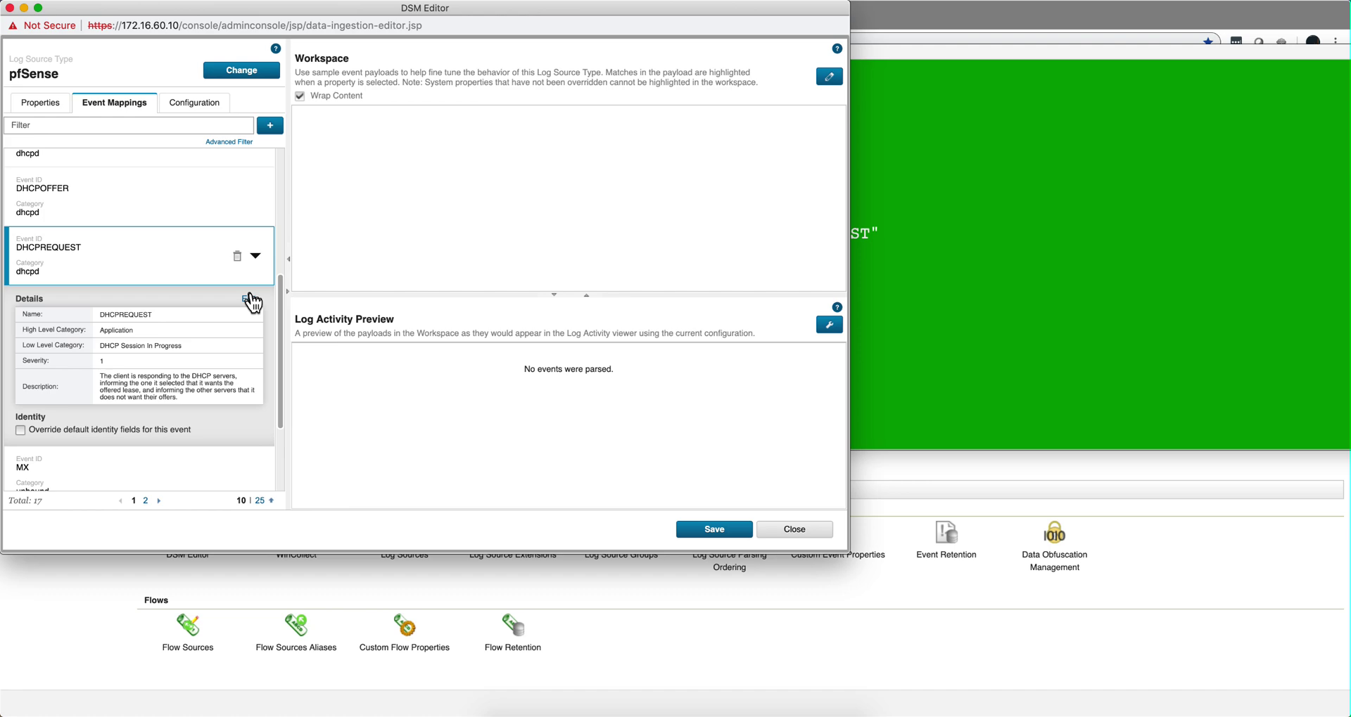
click(251, 301)
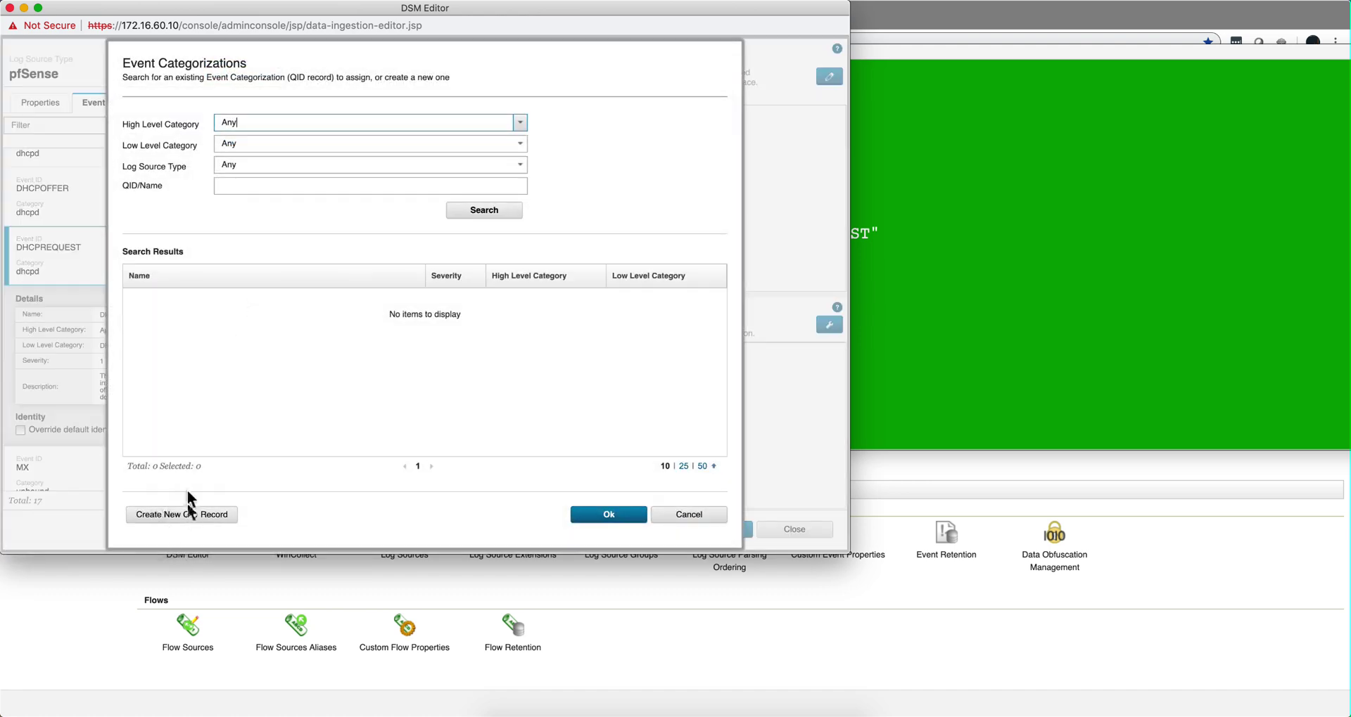
click(178, 515)
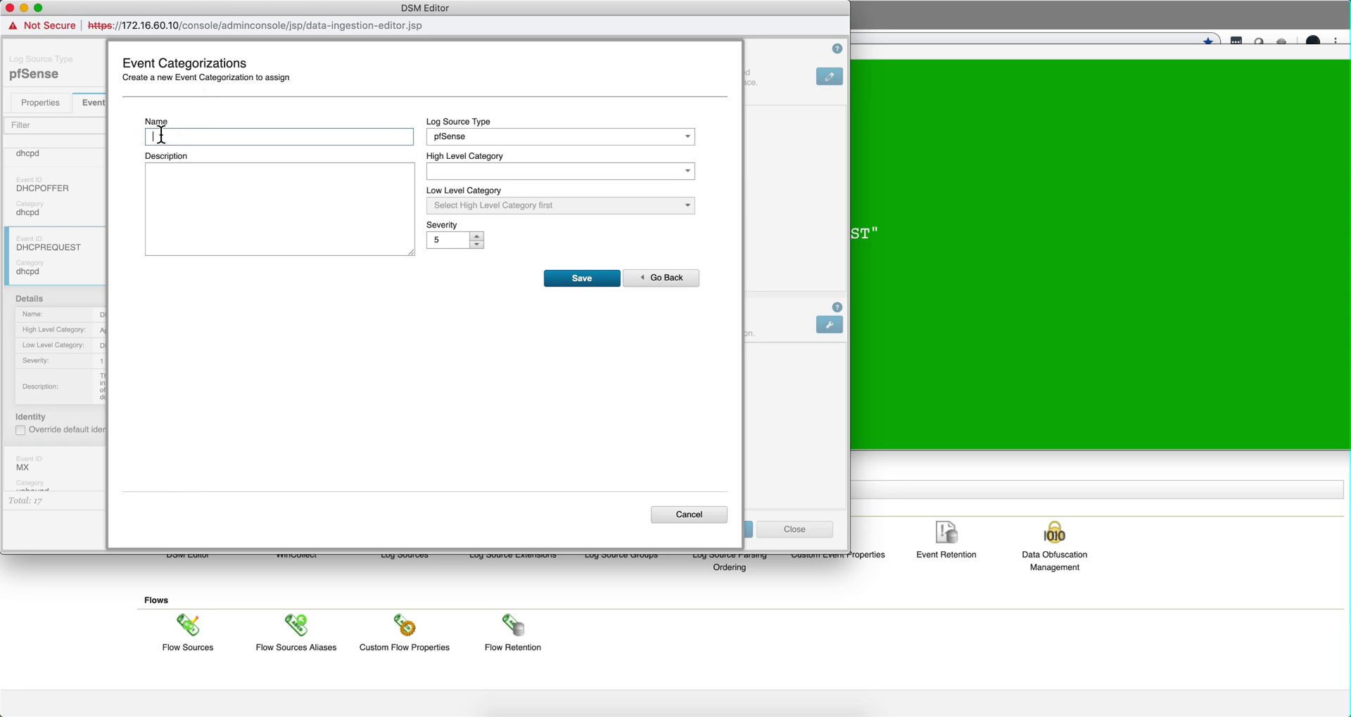
key(super+v)
click(157, 182)
key(super+v)
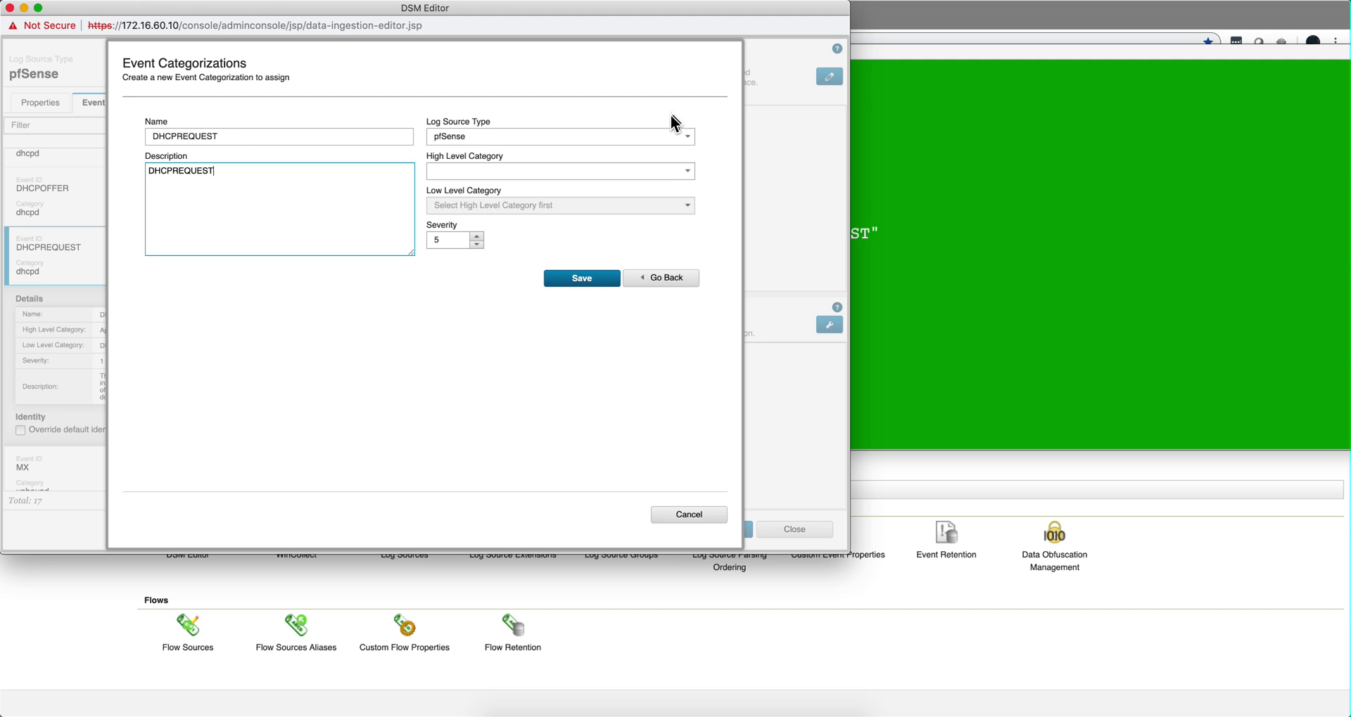
Categorize the record as Application / DHCP Session In Progress and save it
drag(522, 54, 627, 50)
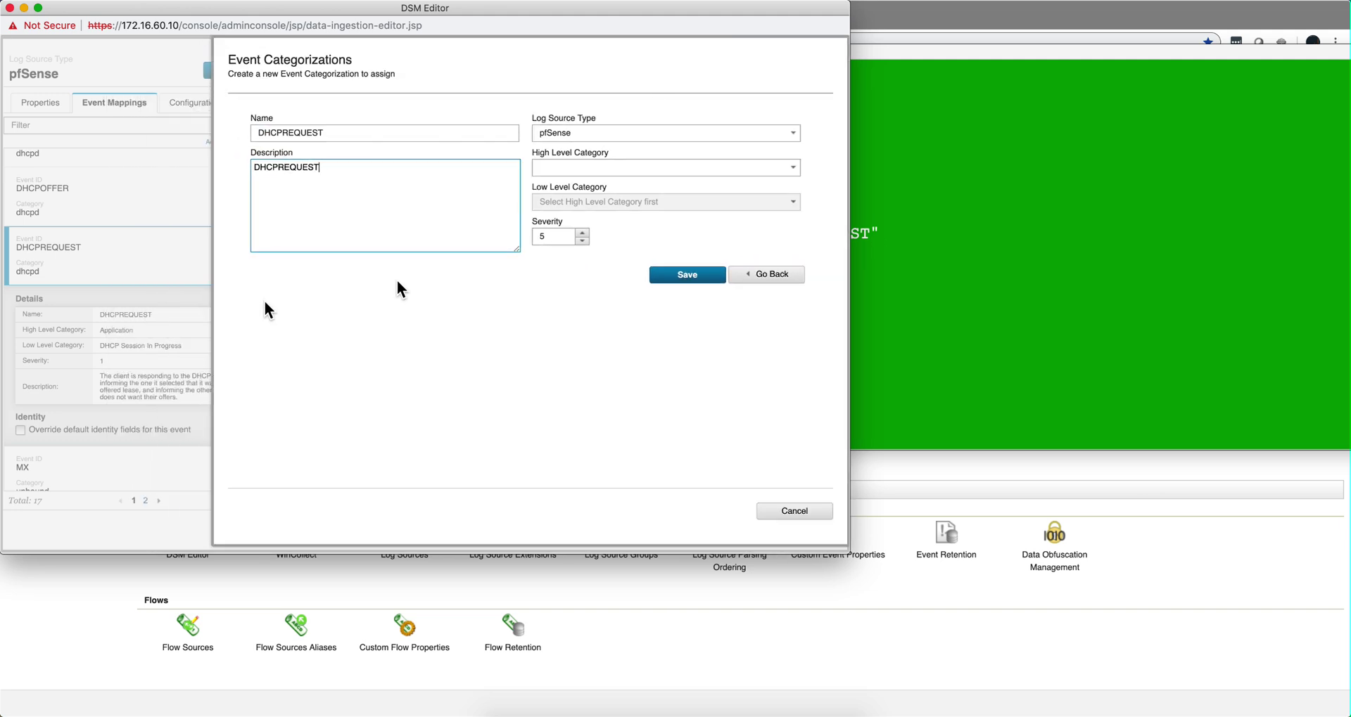
click(582, 169)
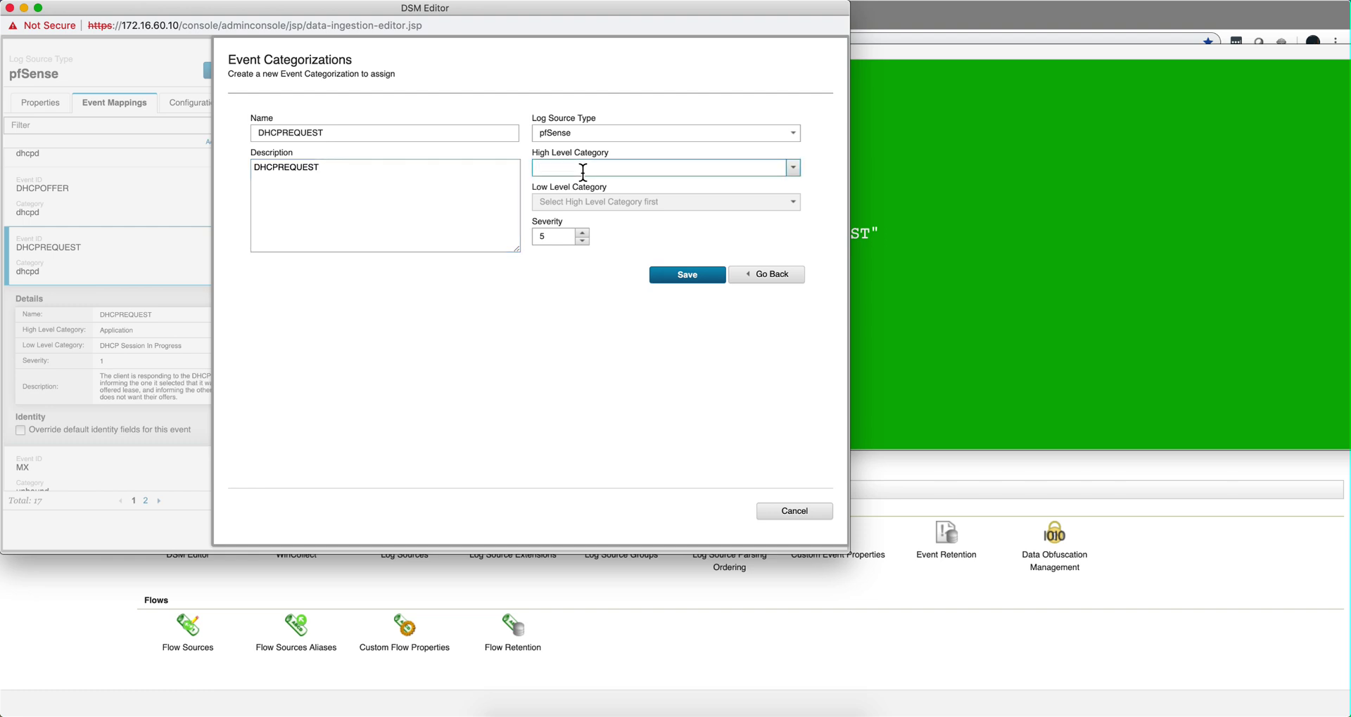
click(586, 199)
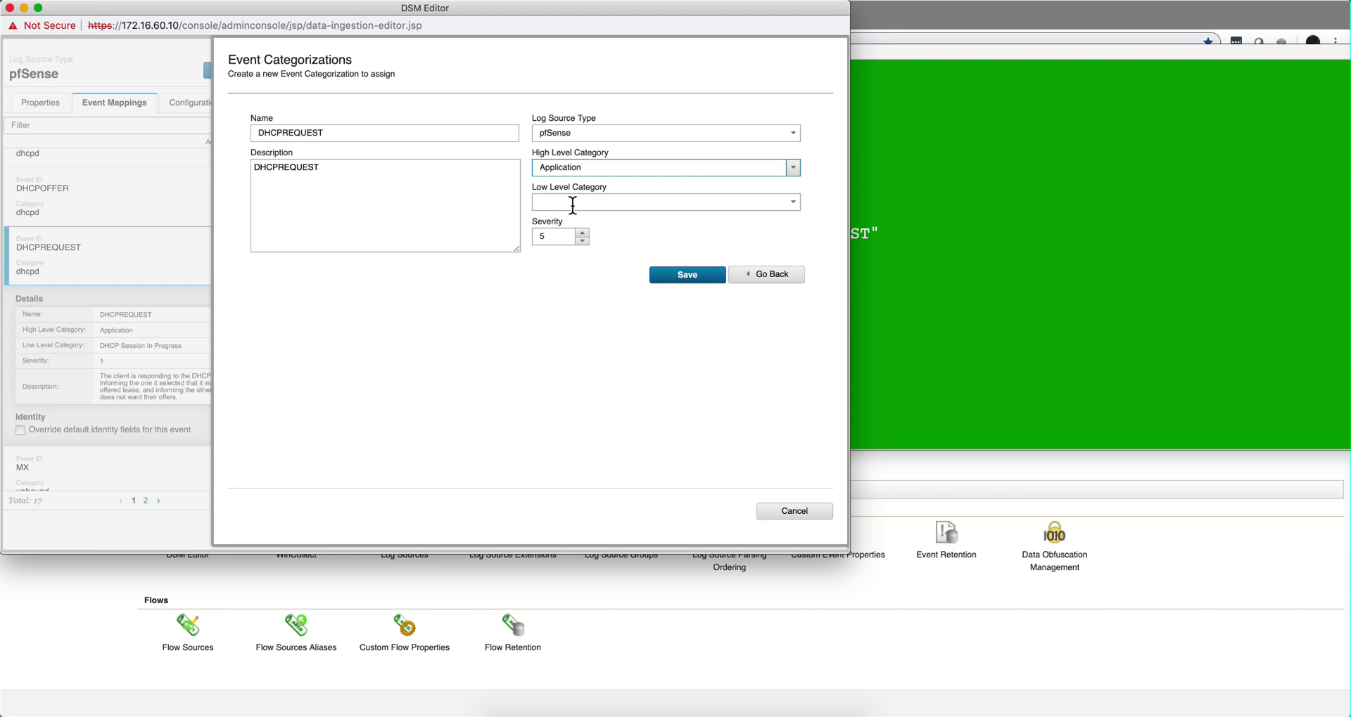
click(570, 205)
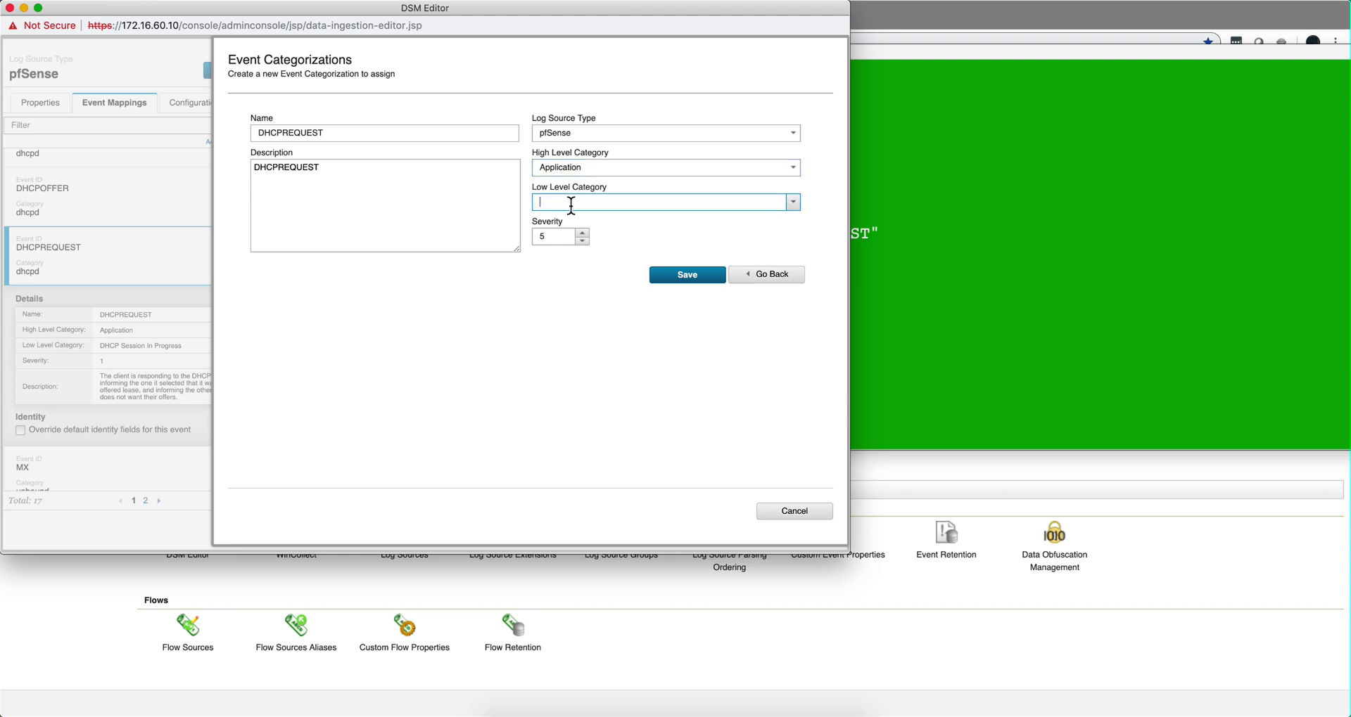
text(DHCP Failure)
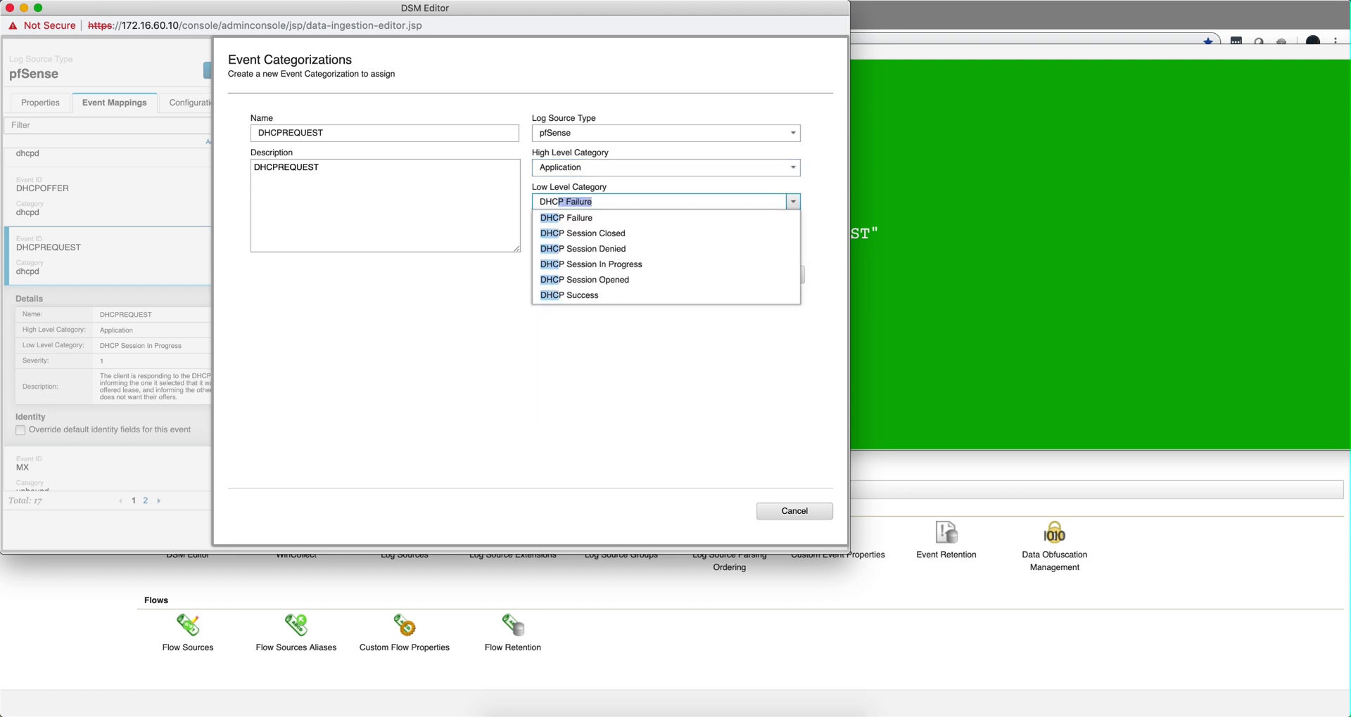
click(616, 265)
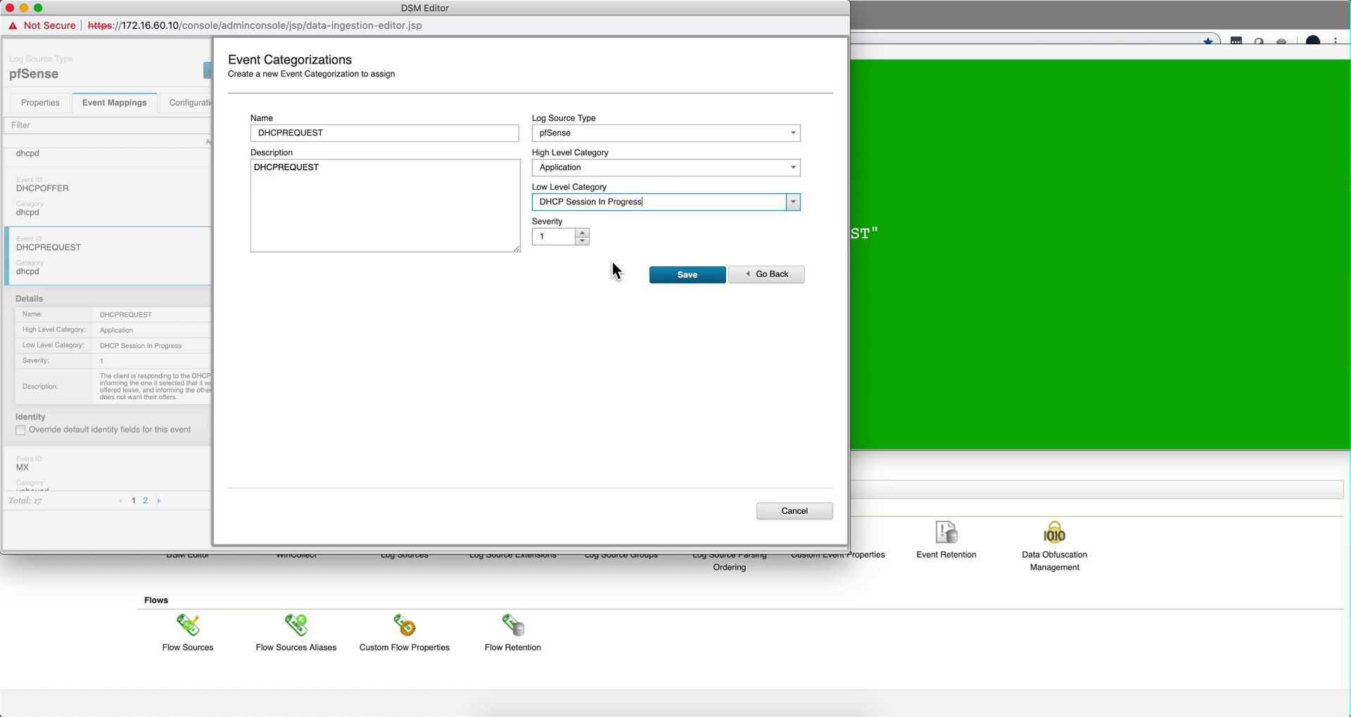
click(687, 276)
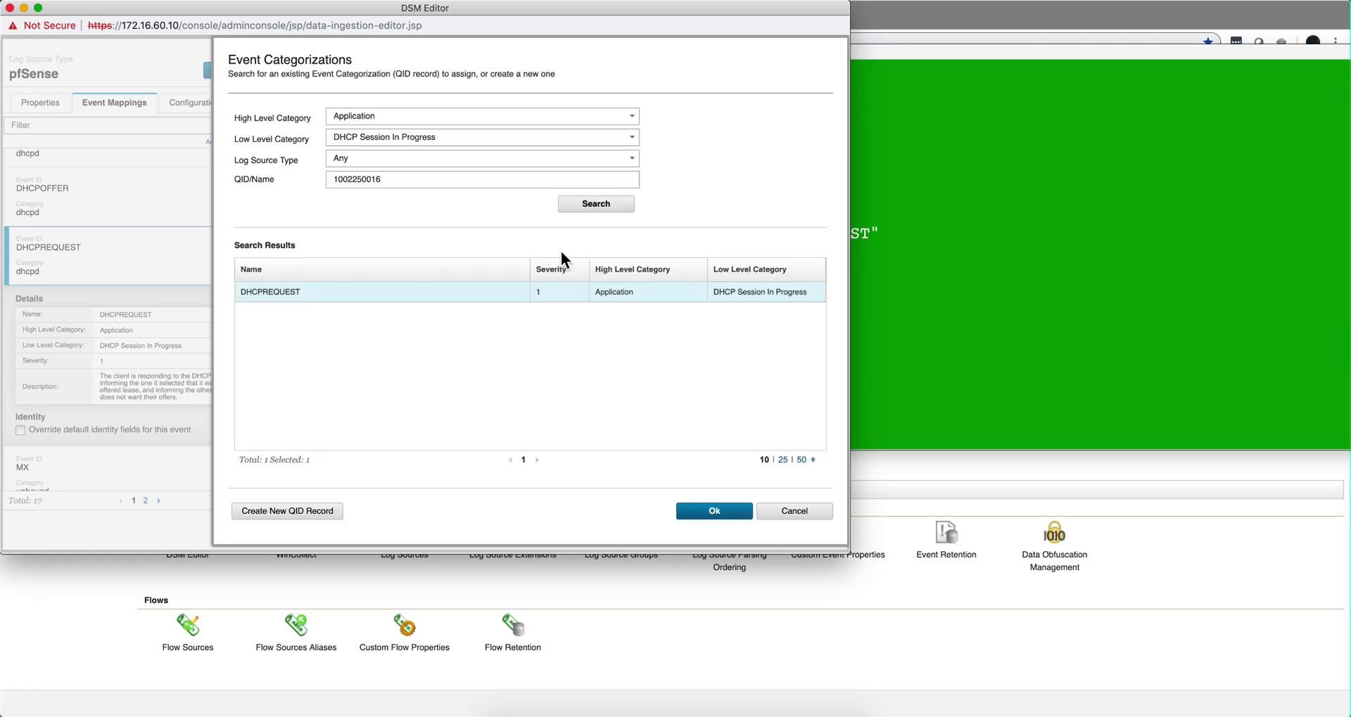
drag(385, 179, 289, 163)
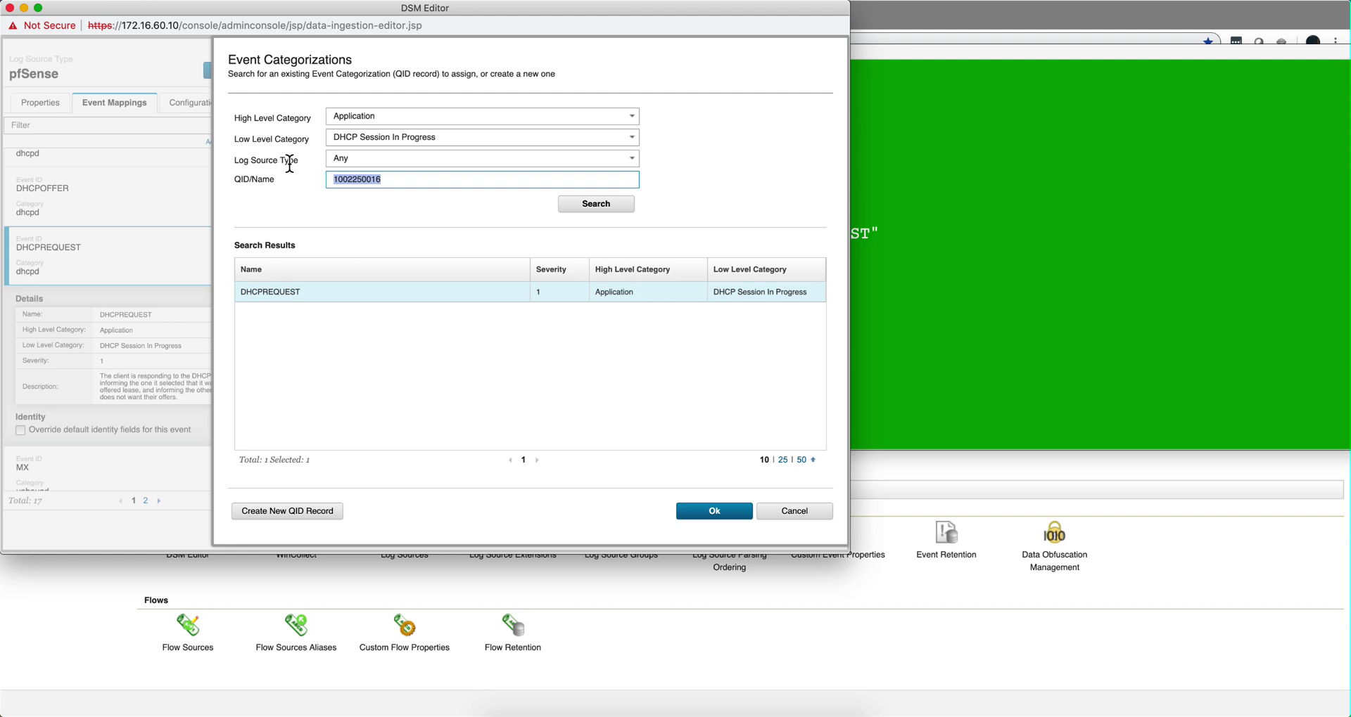
click(726, 516)
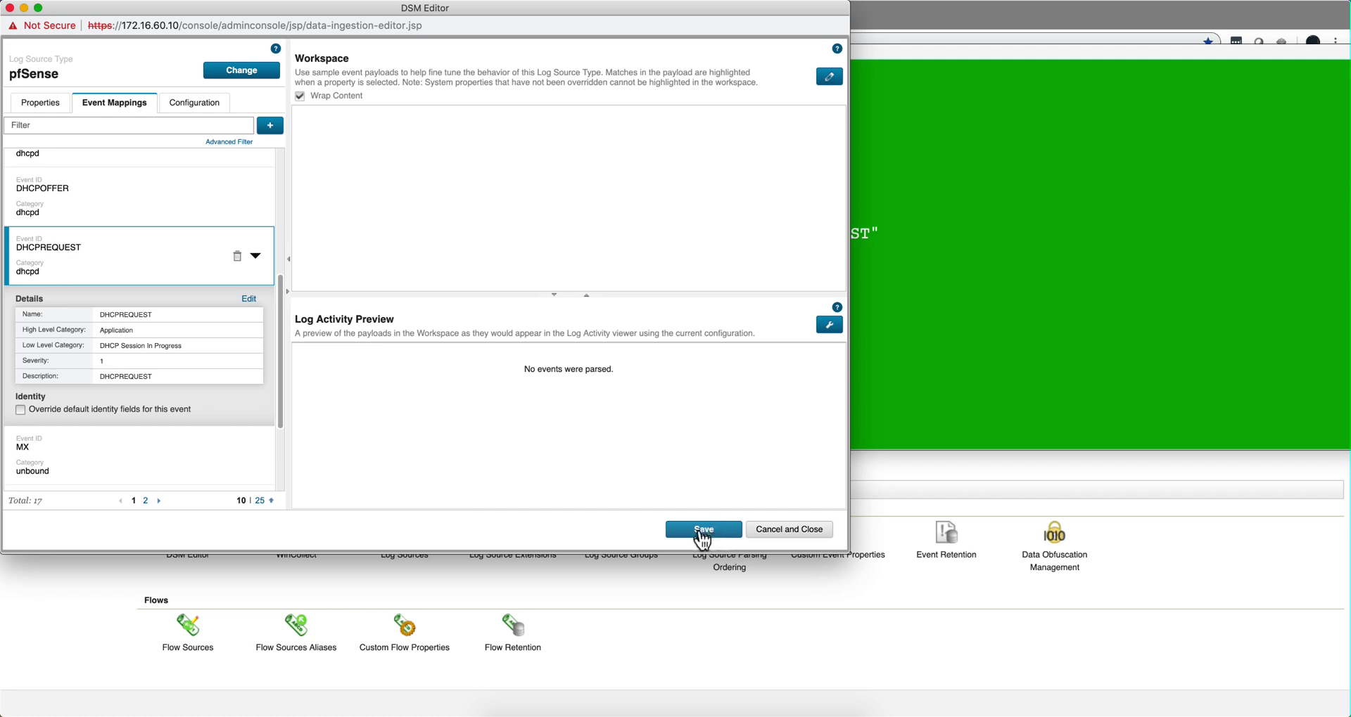
click(702, 535)
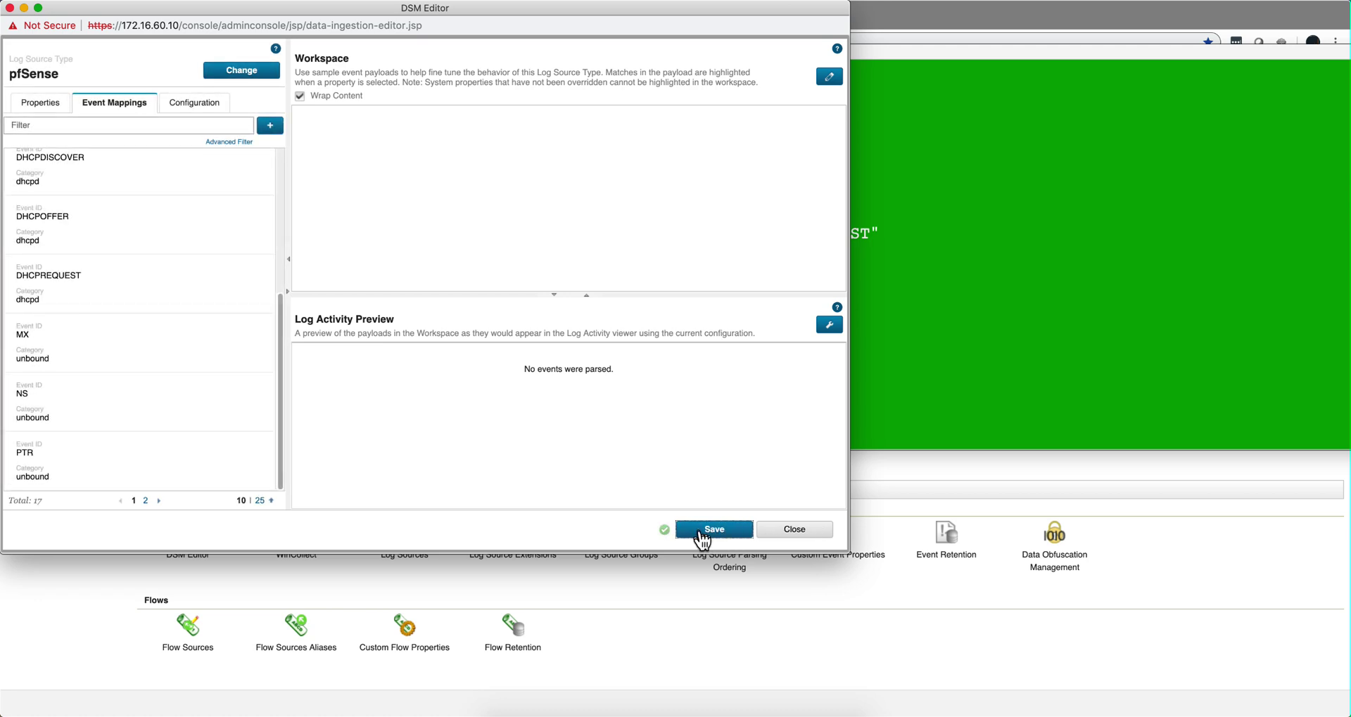
click(9, 8)
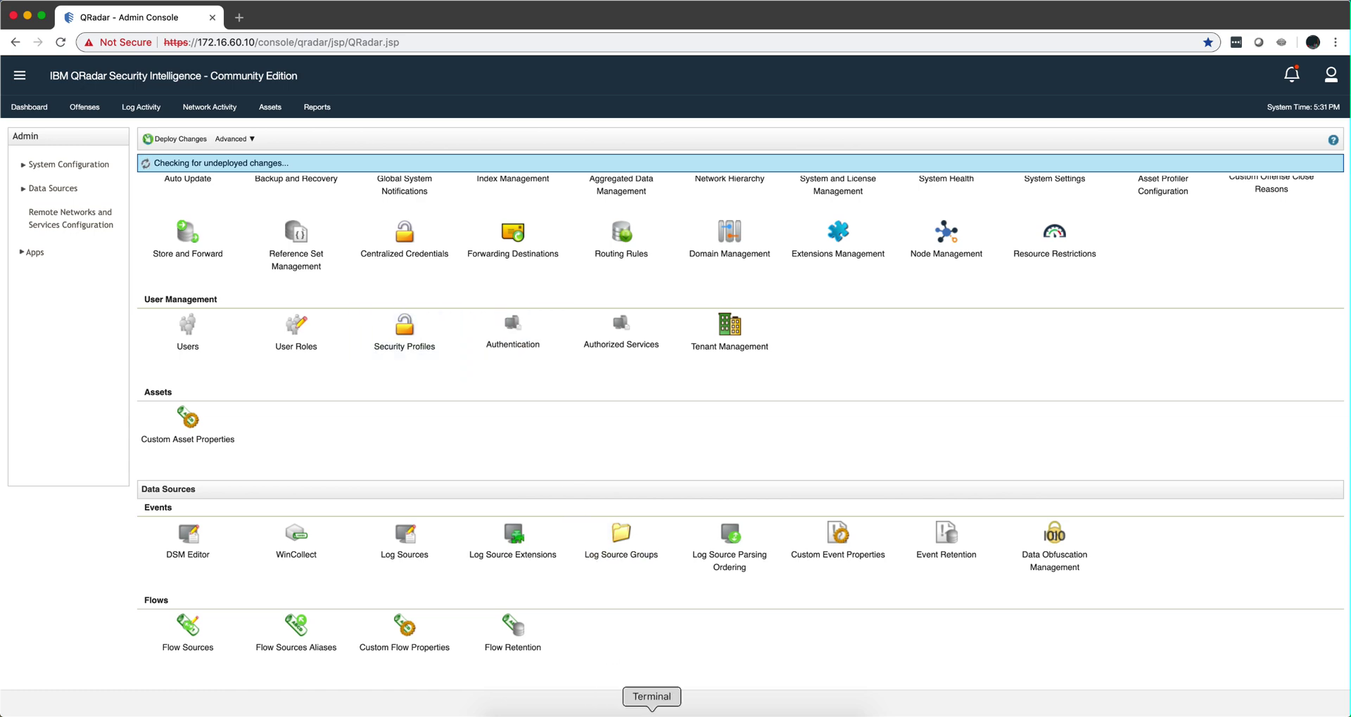
click(651, 714)
click(593, 392)
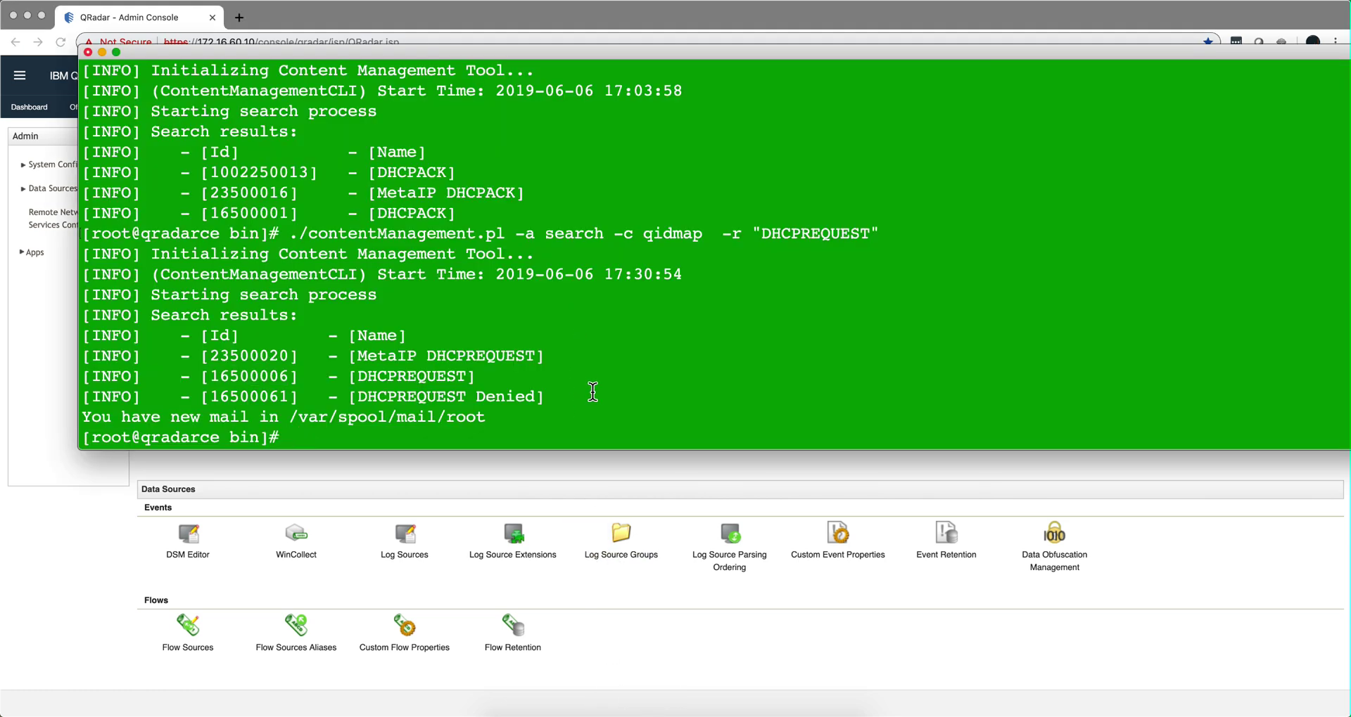
key(Up)
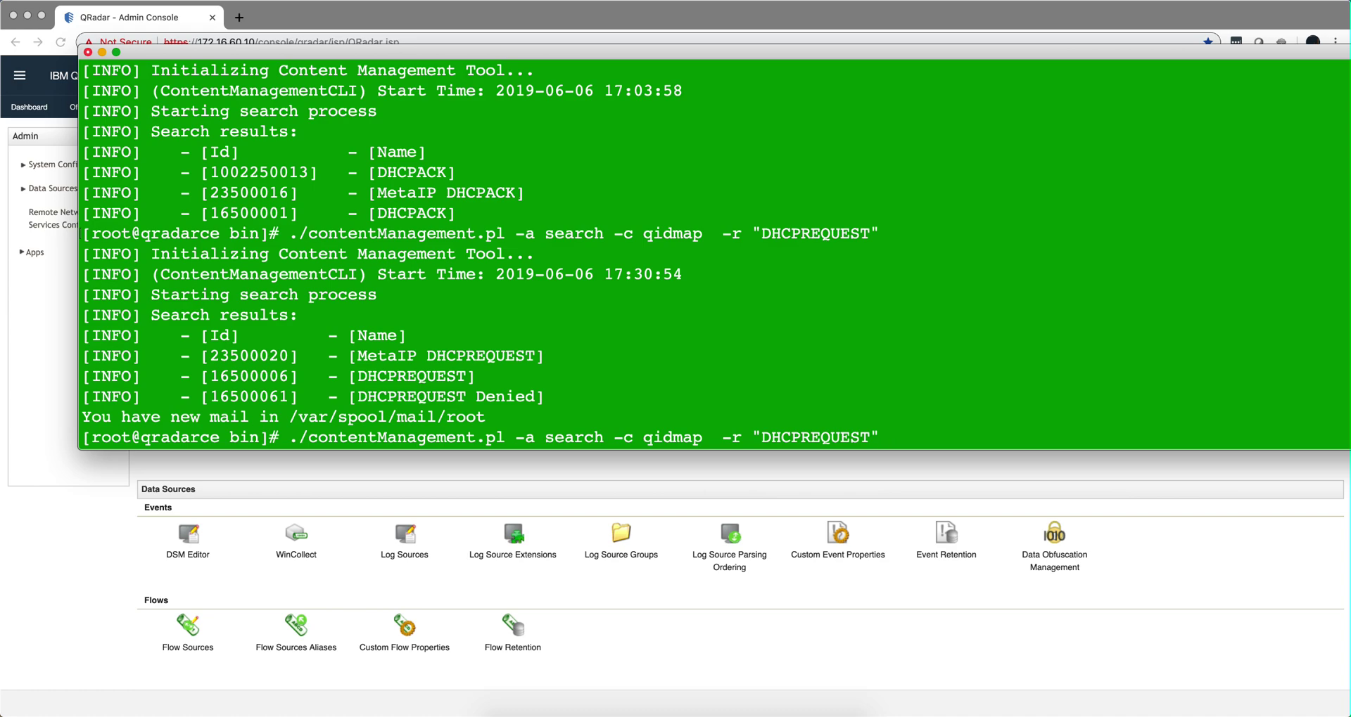
key(Return)
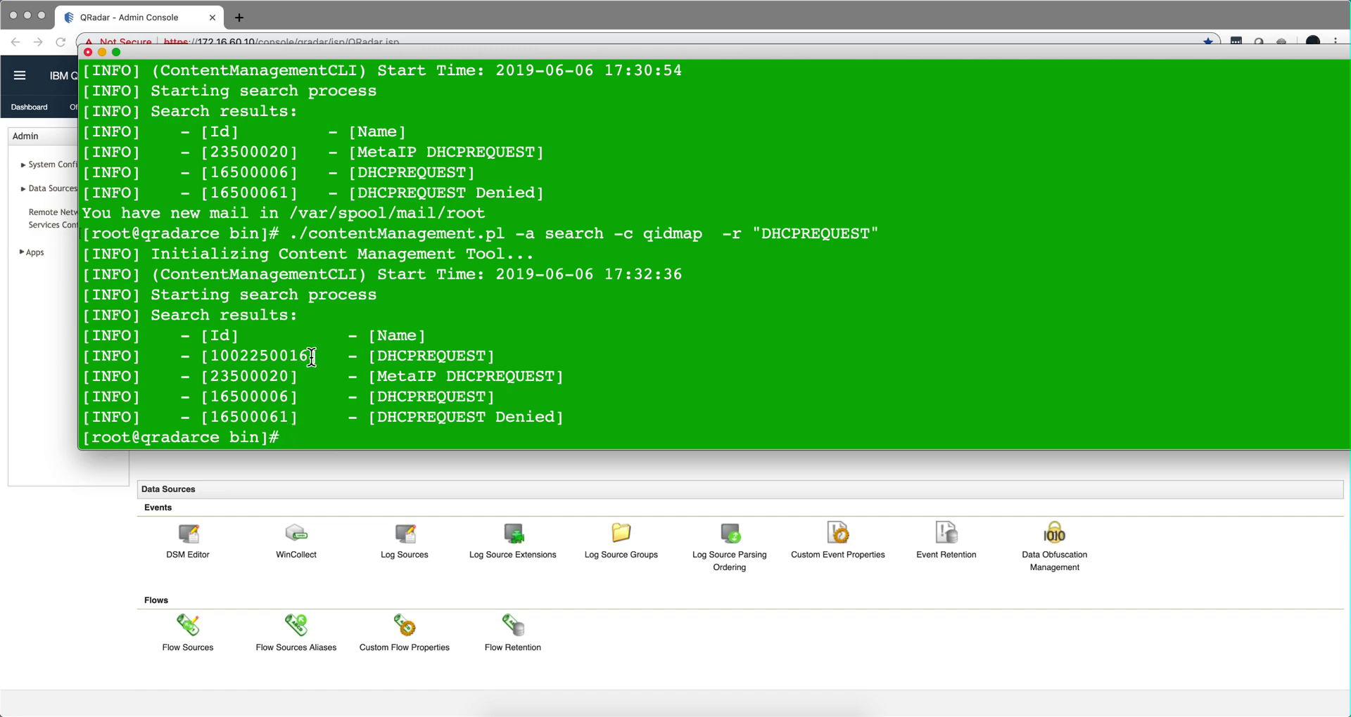
drag(308, 358, 212, 352)
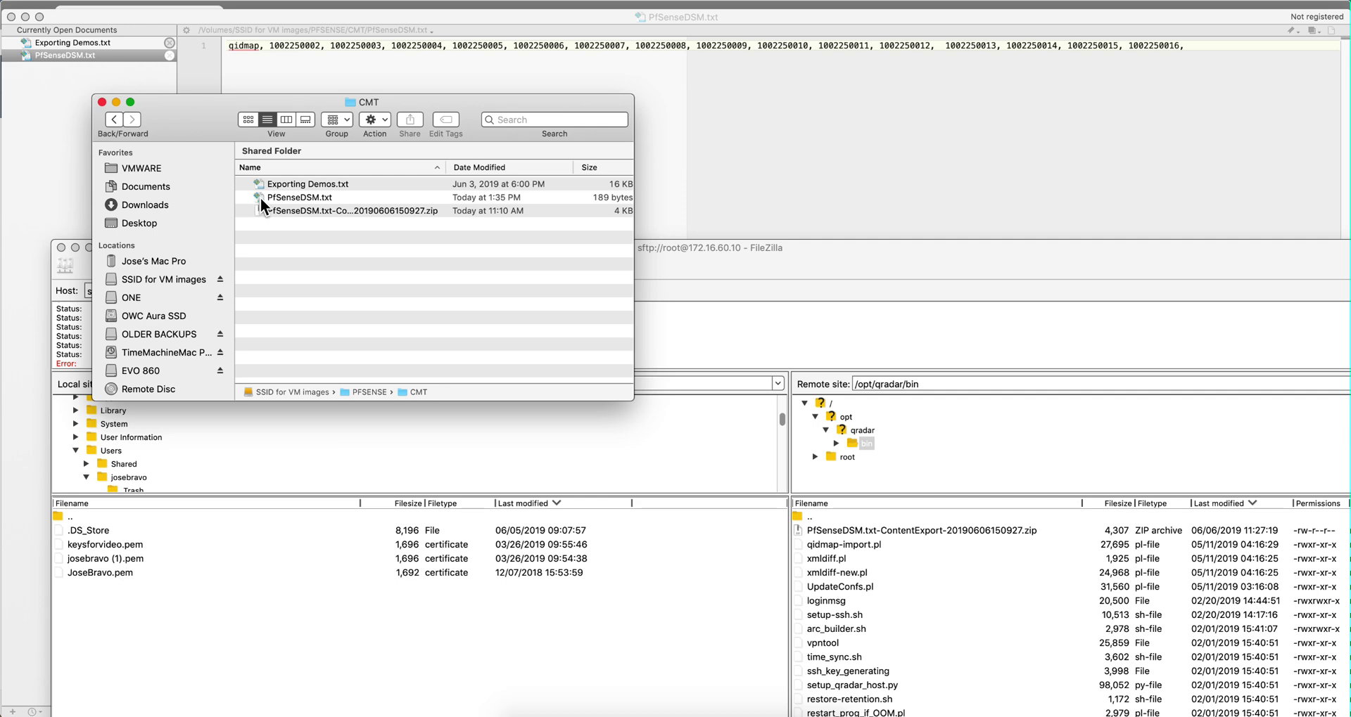
Upload PfSenseDSM.txt from the CMT folder to /opt/qradar/bin, then hide FileZilla and Finder
click(260, 197)
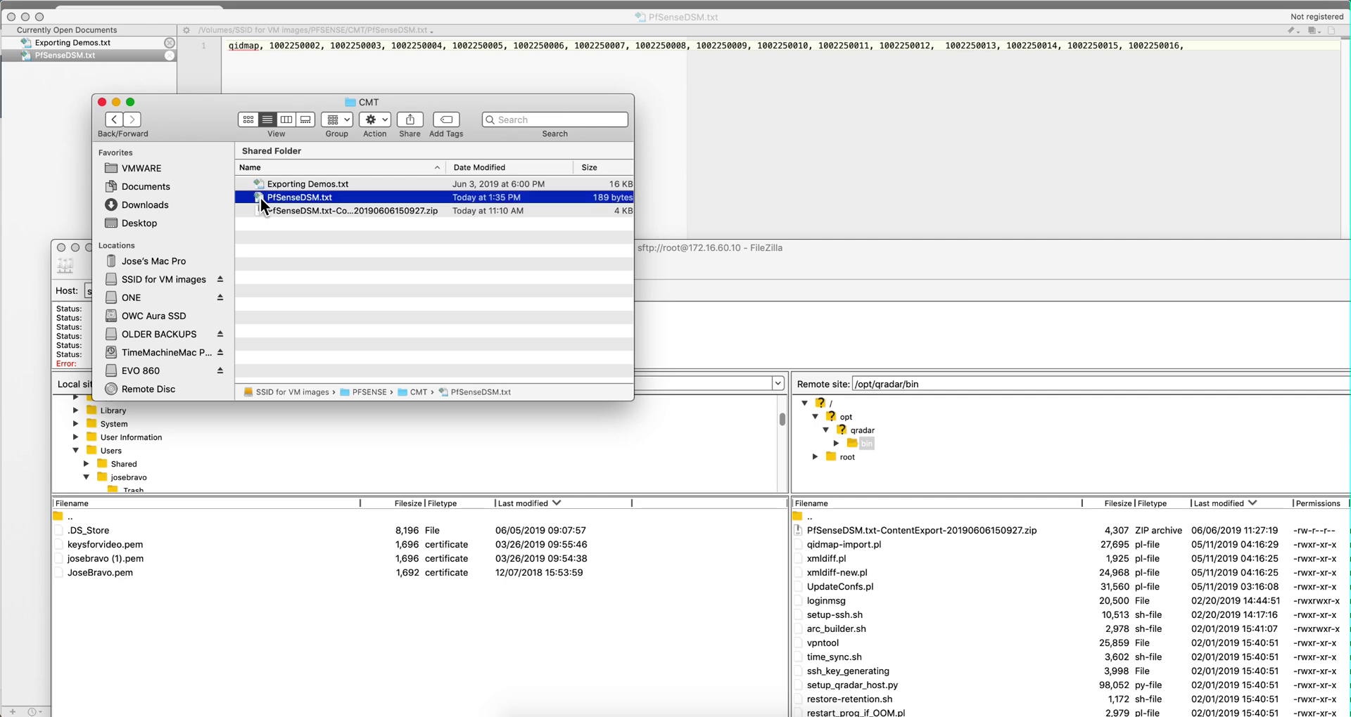
drag(260, 197, 868, 445)
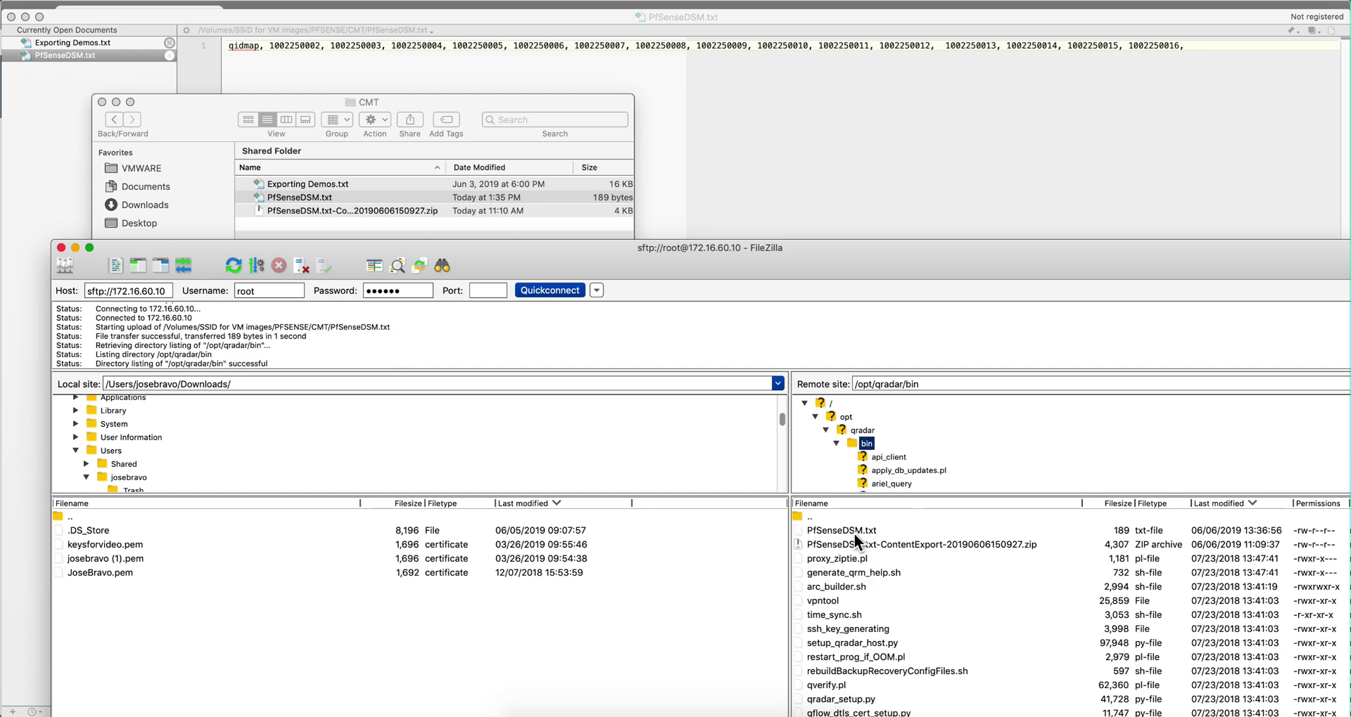
click(75, 246)
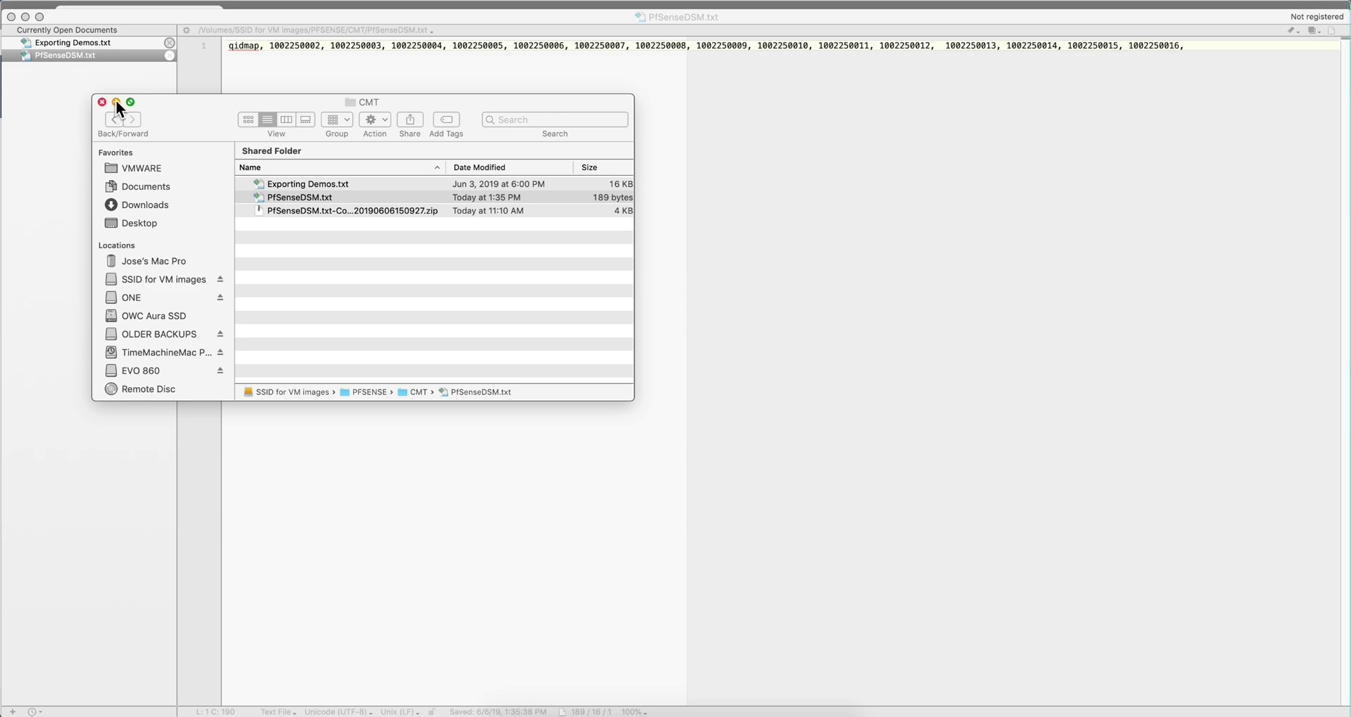
click(116, 103)
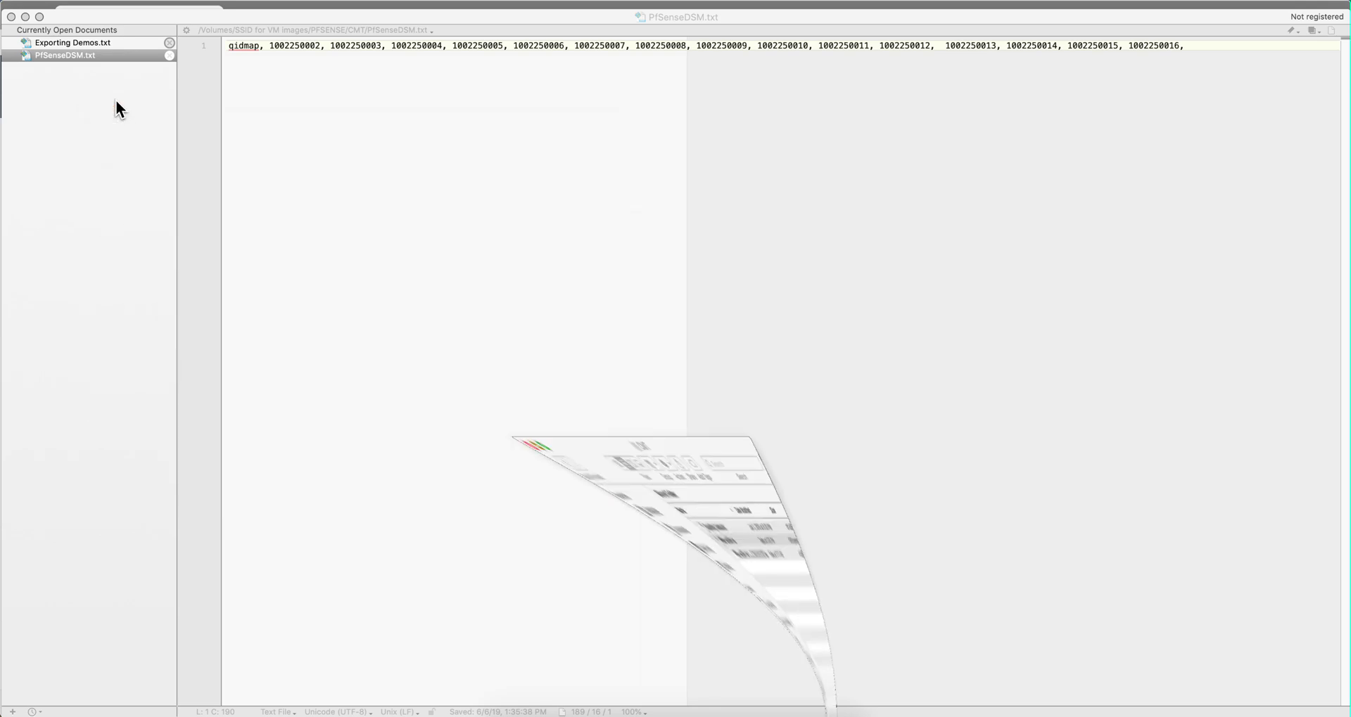
Run ./contentManagement.pl -a export -c package -f PfSenseDSM.txt in the terminal
click(26, 16)
click(378, 377)
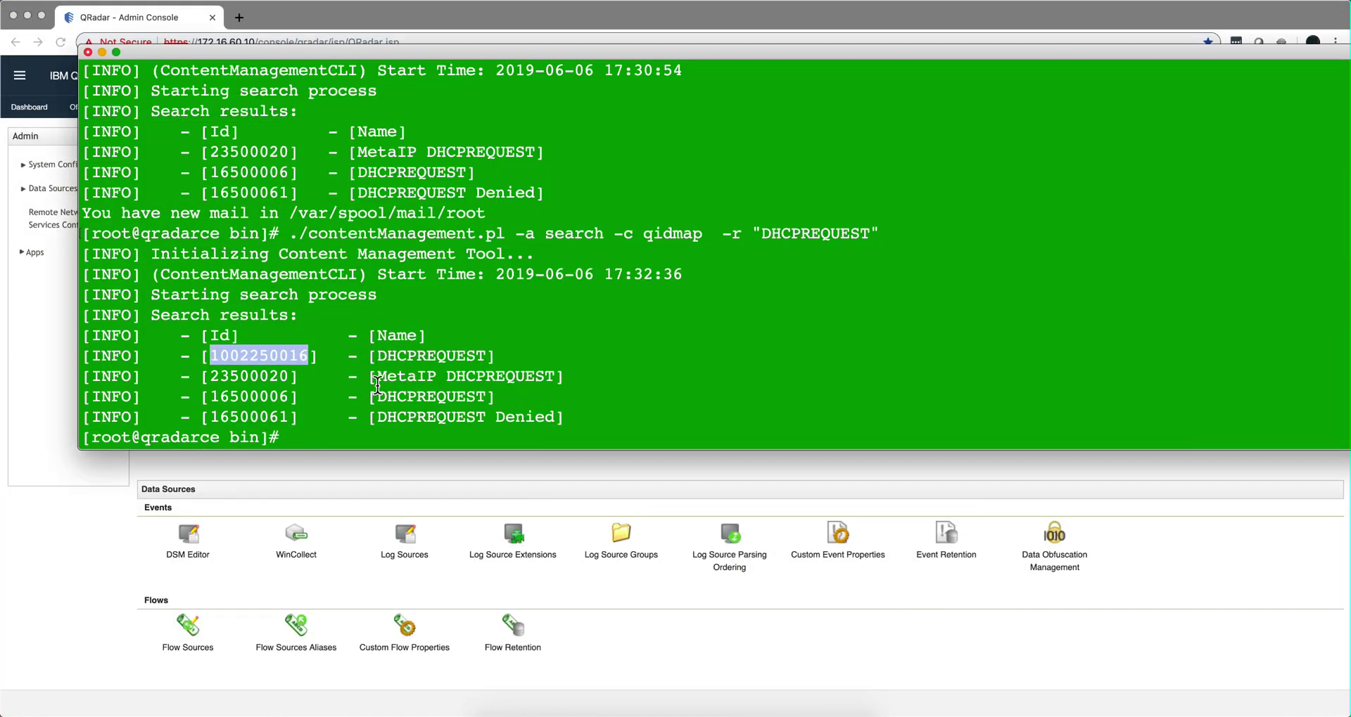
text(./contentManagement.pl -a export -c package -f PfSenseDSM.txt)
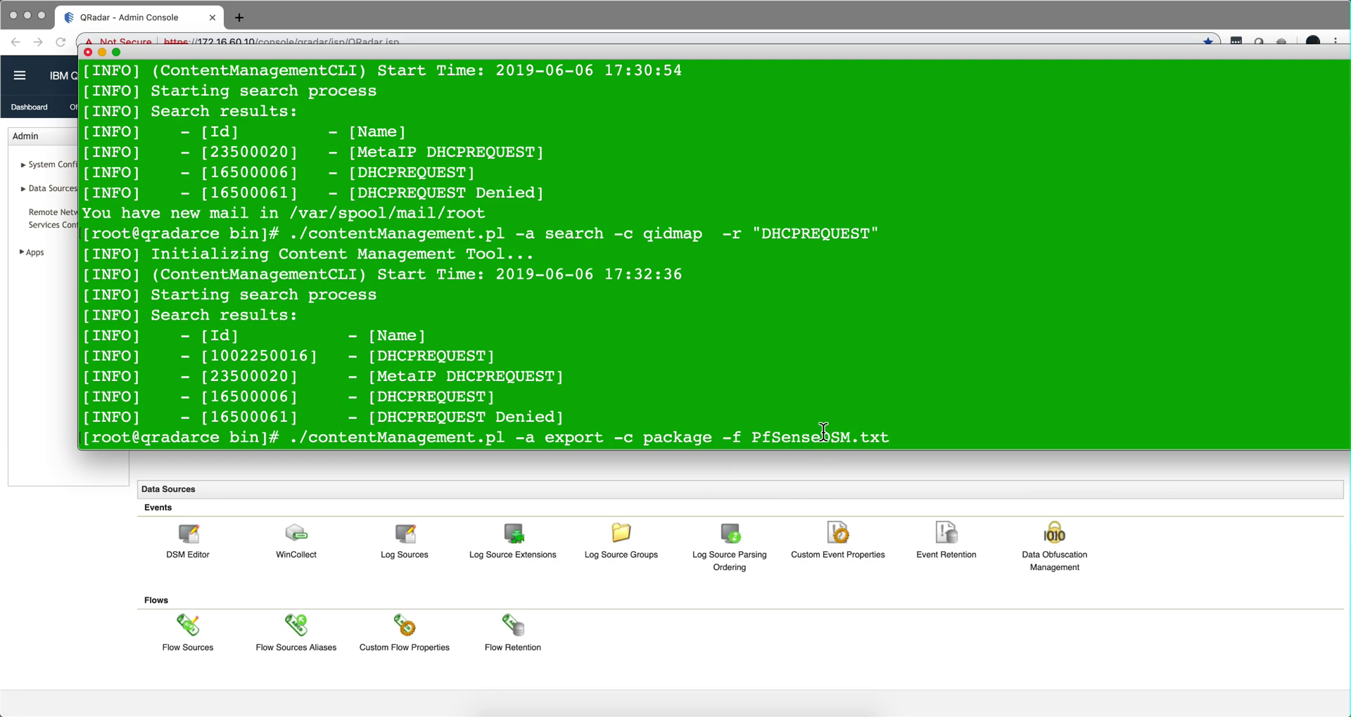
key(Return)
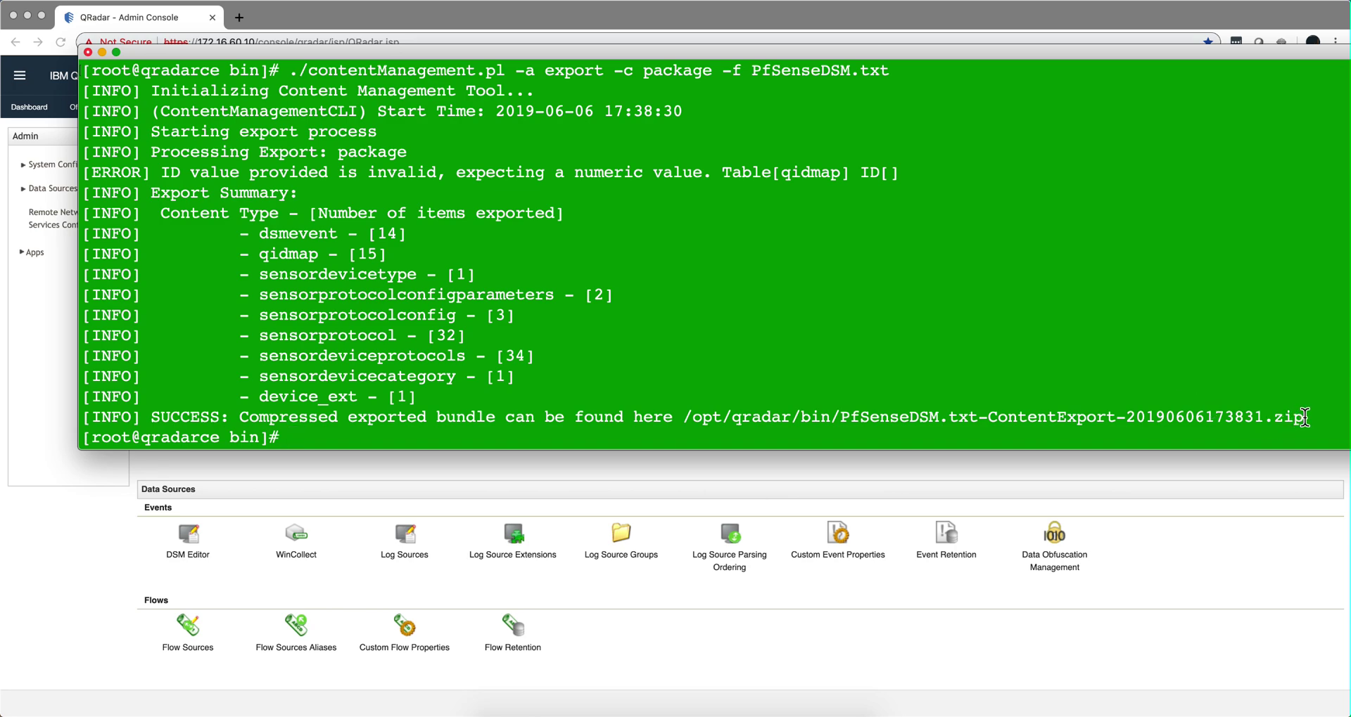
Select the exported ContentExport zip path, then return to the Admin console's System Configuration tools
drag(1293, 417, 842, 420)
click(842, 503)
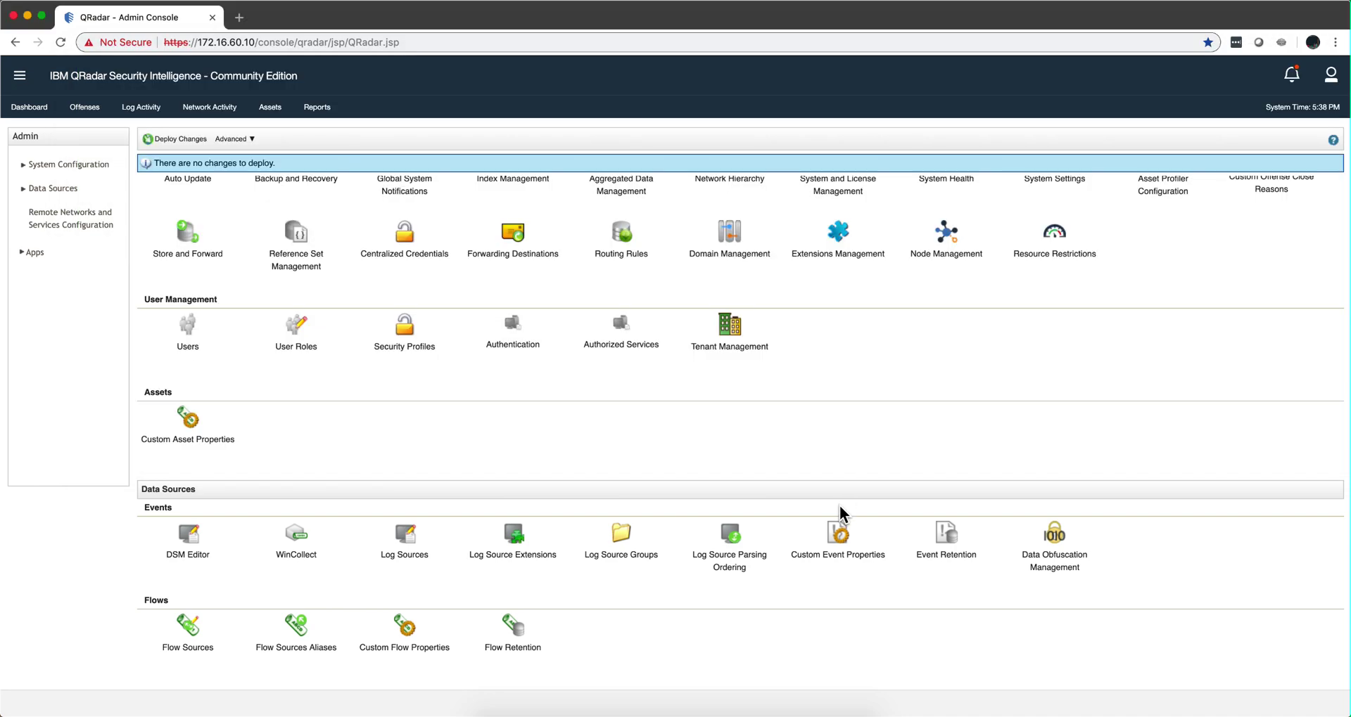
scroll(879, 316, up, 2)
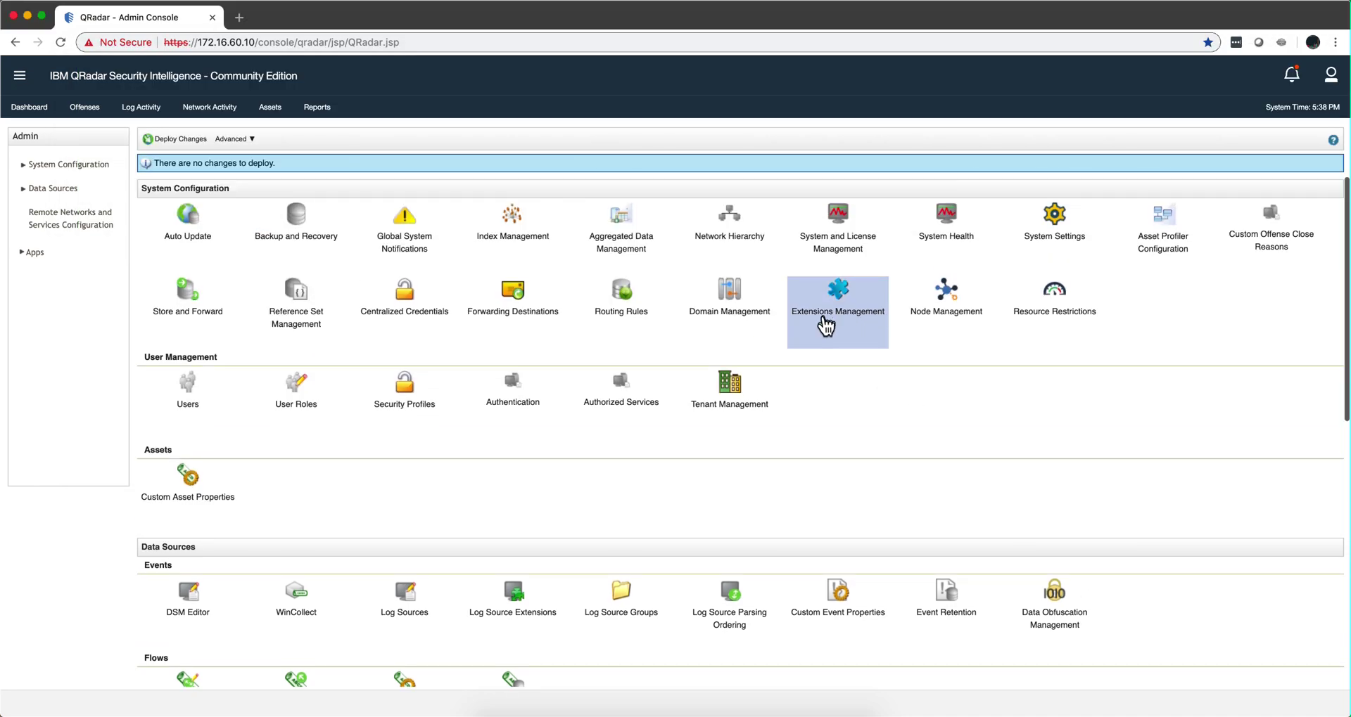